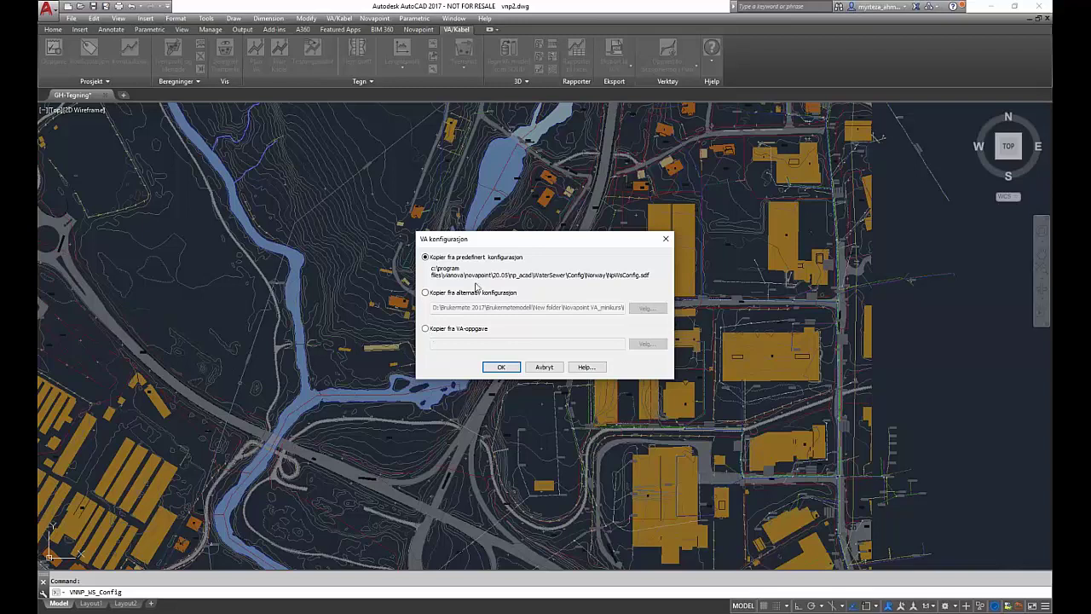
# - Open the VA configuration copied from the predefined configuration, viewing the PowerPoint slide on the manhole sump while it loads
pyautogui.click(501, 368)
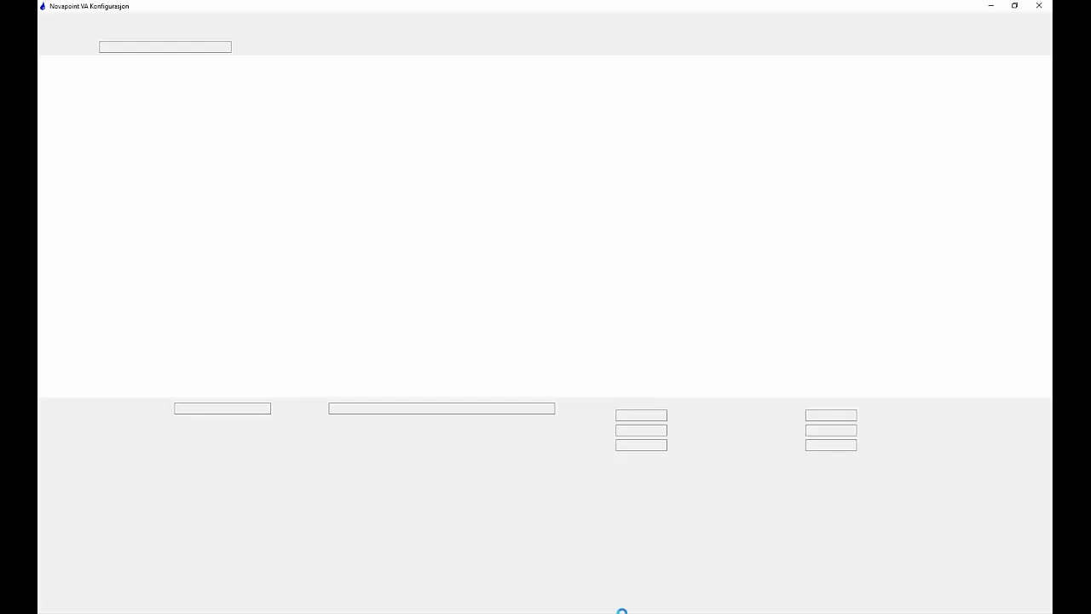
pyautogui.moveTo(593, 611)
pyautogui.click(594, 571)
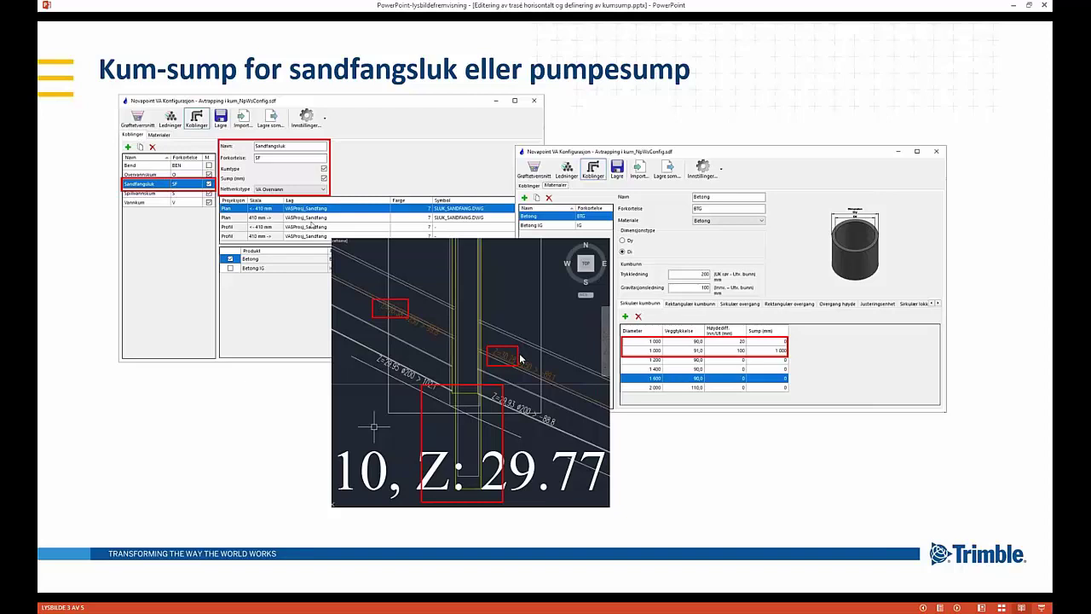
pyautogui.click(1014, 7)
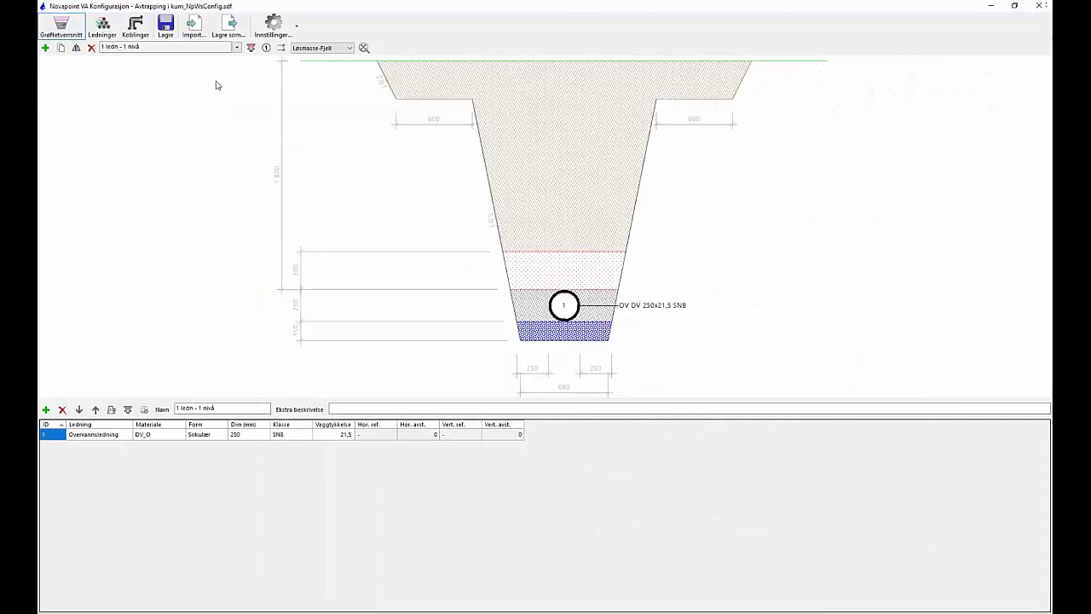
# - Enable the sump option for the Sandfangsluk coupling, keeping it as a manhole type
pyautogui.click(132, 27)
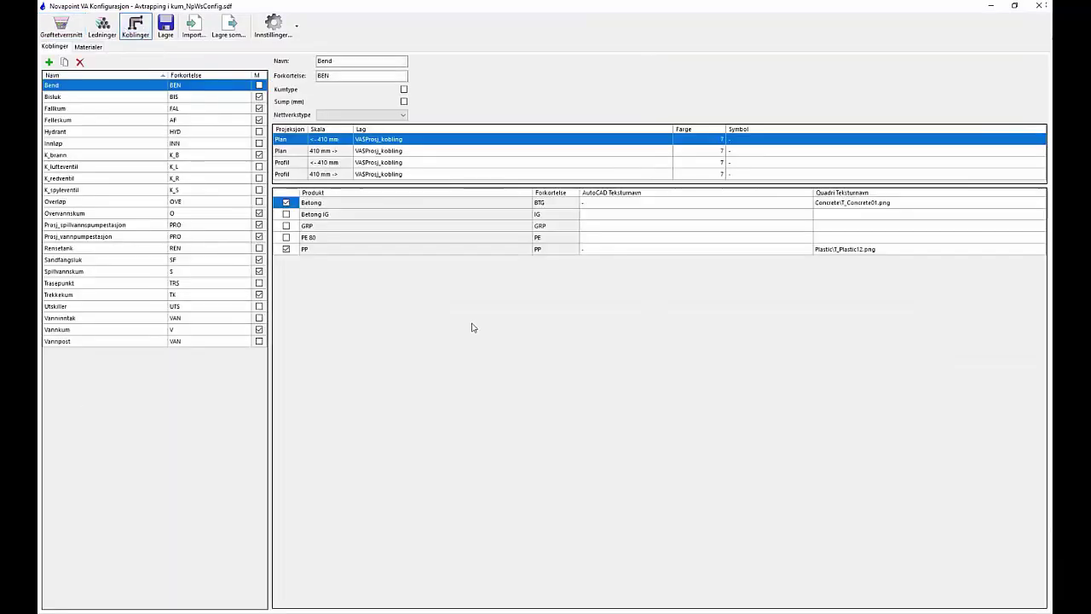
pyautogui.click(92, 213)
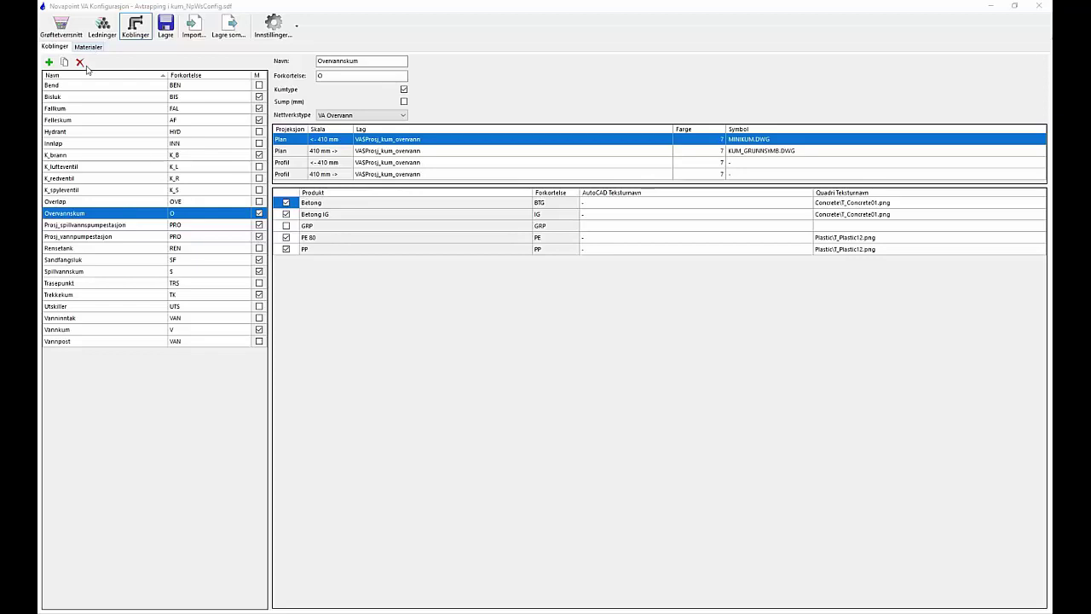
pyautogui.click(74, 261)
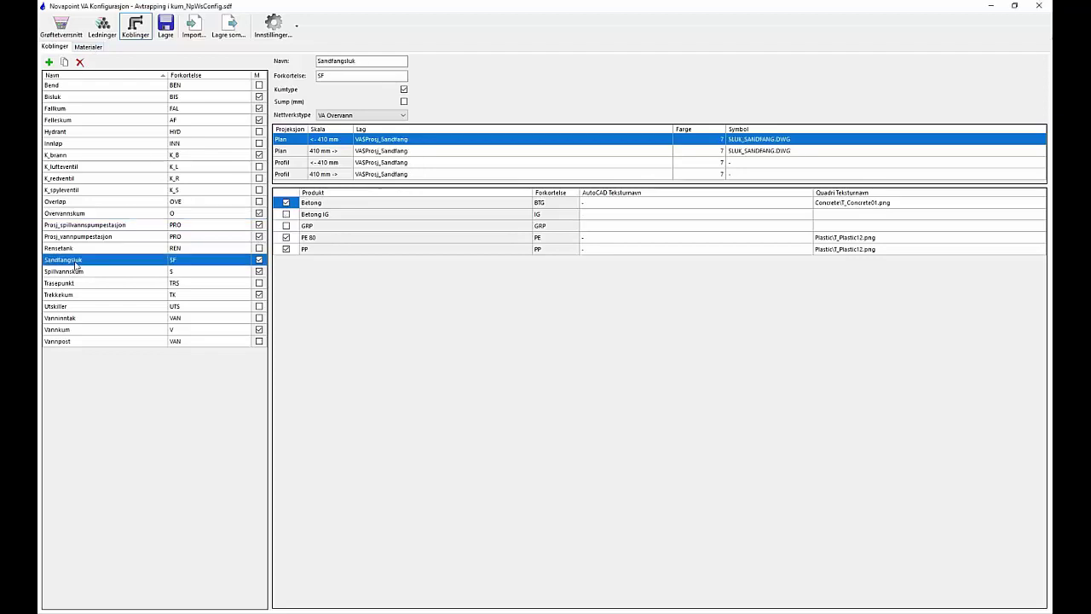
pyautogui.click(404, 101)
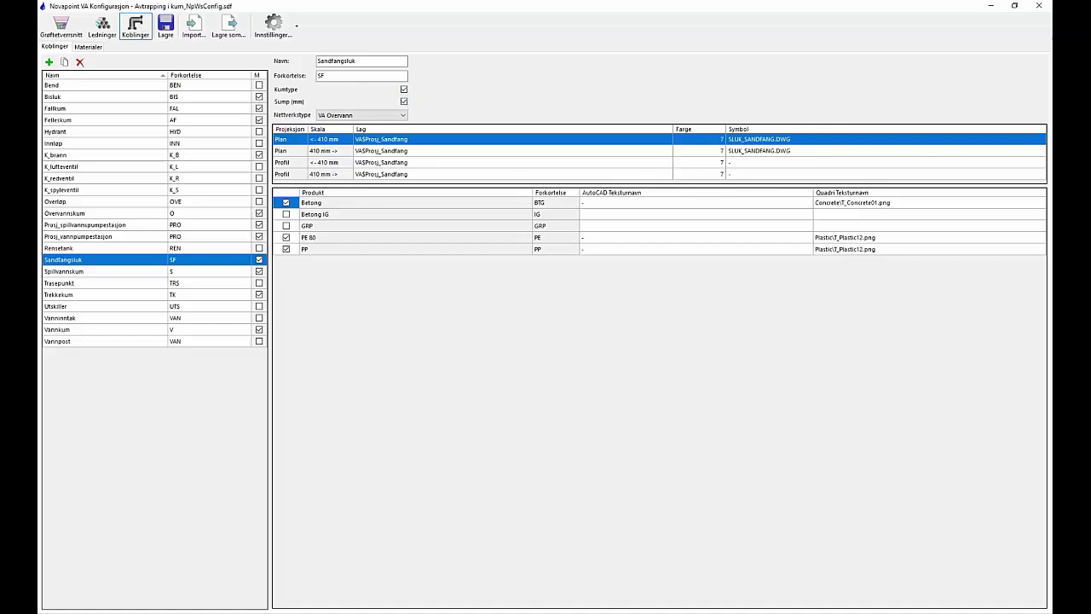
pyautogui.click(404, 89)
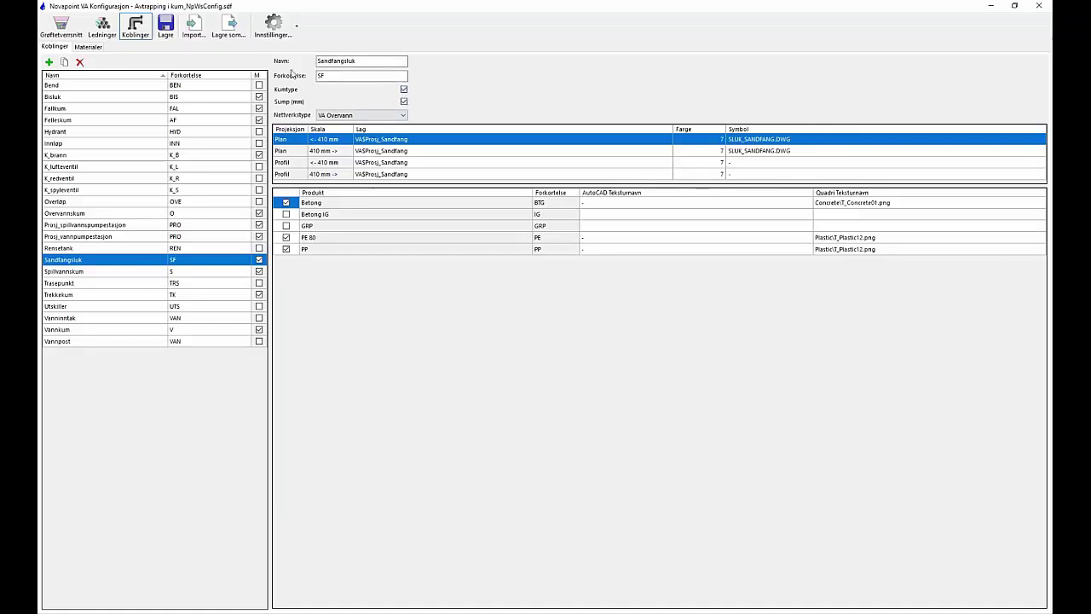
# - Duplicate the Betong manhole material, name the copy Sandfang1000 and set its material to Betong
pyautogui.click(88, 47)
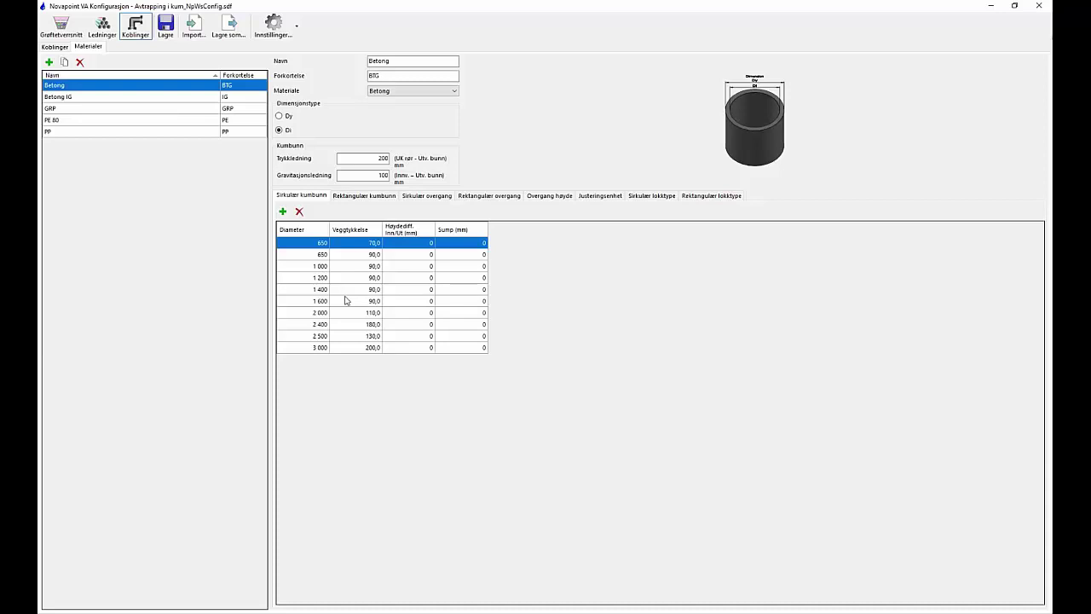
pyautogui.click(66, 62)
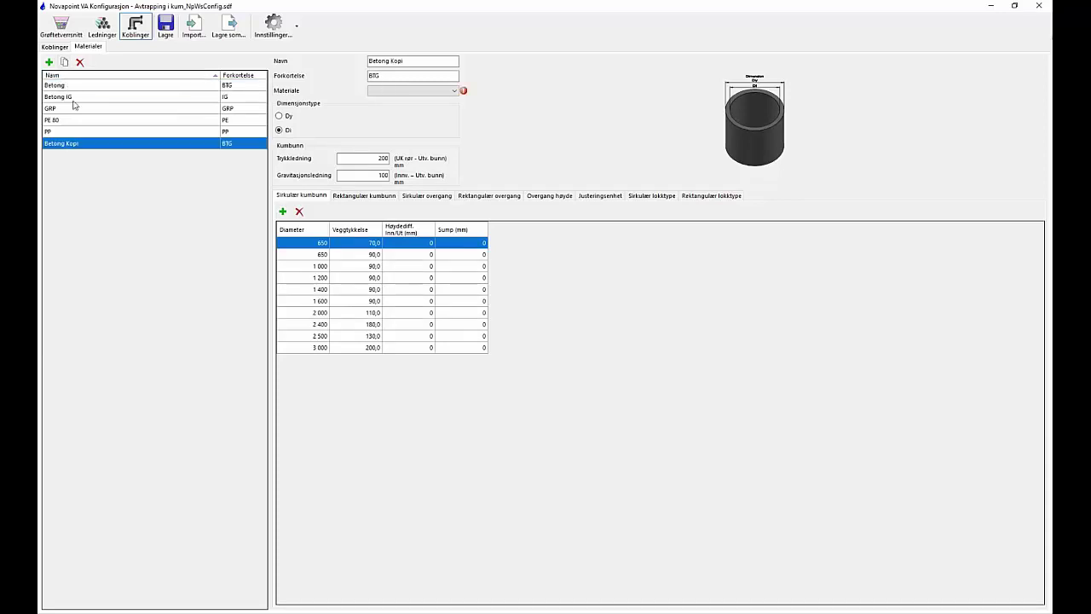
pyautogui.click(417, 60)
pyautogui.hotkey('ctrl', 'a')
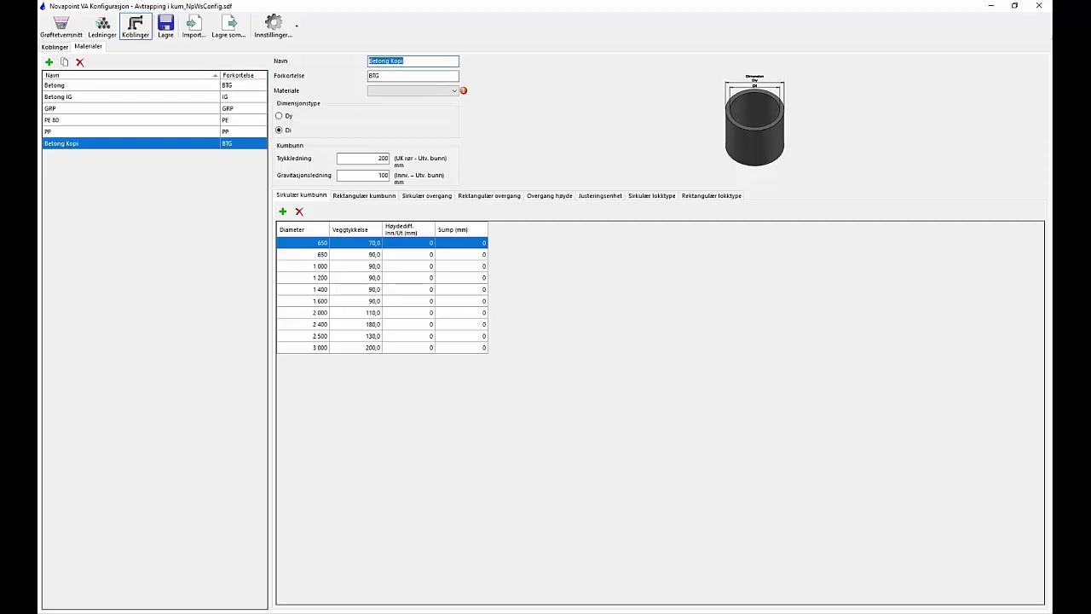
pyautogui.write('San')
pyautogui.press('BackSpace')
pyautogui.press('BackSpace')
pyautogui.write('dfang 1000')
pyautogui.click(398, 60)
pyautogui.press('BackSpace')
pyautogui.click(413, 90)
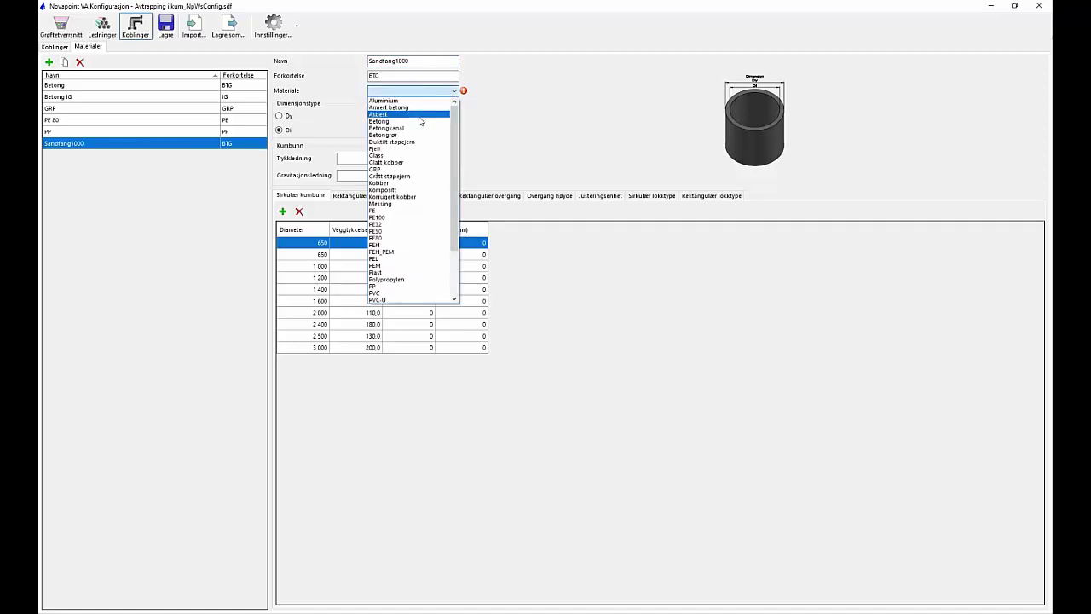
pyautogui.click(419, 121)
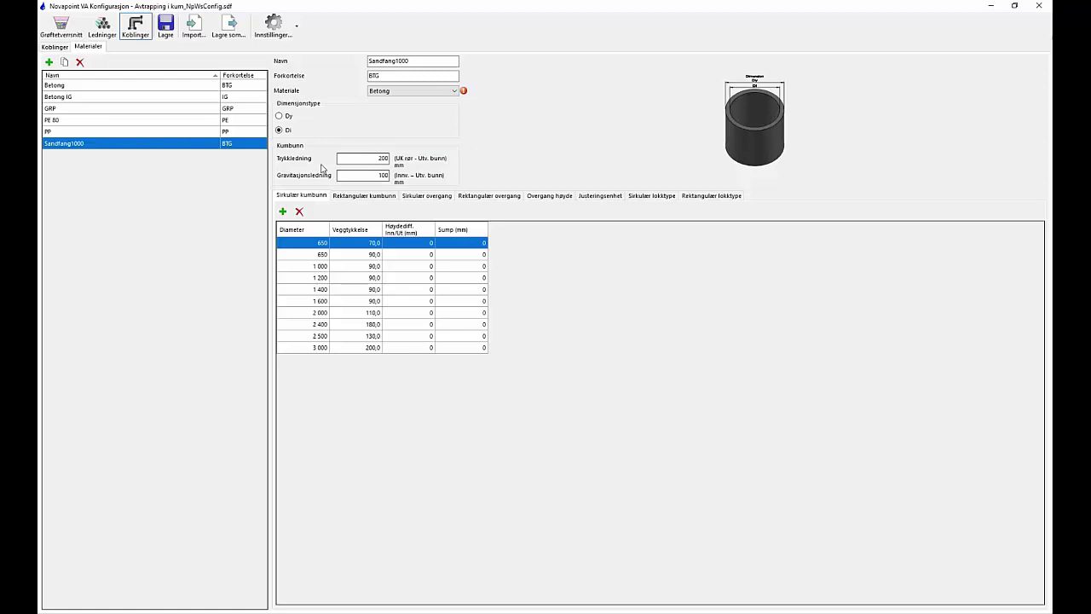
# - Delete every circular manhole base size from Sandfang1000 except the 1000 mm diameter
pyautogui.click(300, 212)
pyautogui.click(300, 212)
pyautogui.click(303, 266)
pyautogui.click(300, 213)
pyautogui.click(300, 212)
pyautogui.click(299, 212)
pyautogui.click(299, 212)
pyautogui.click(299, 212)
pyautogui.click(300, 213)
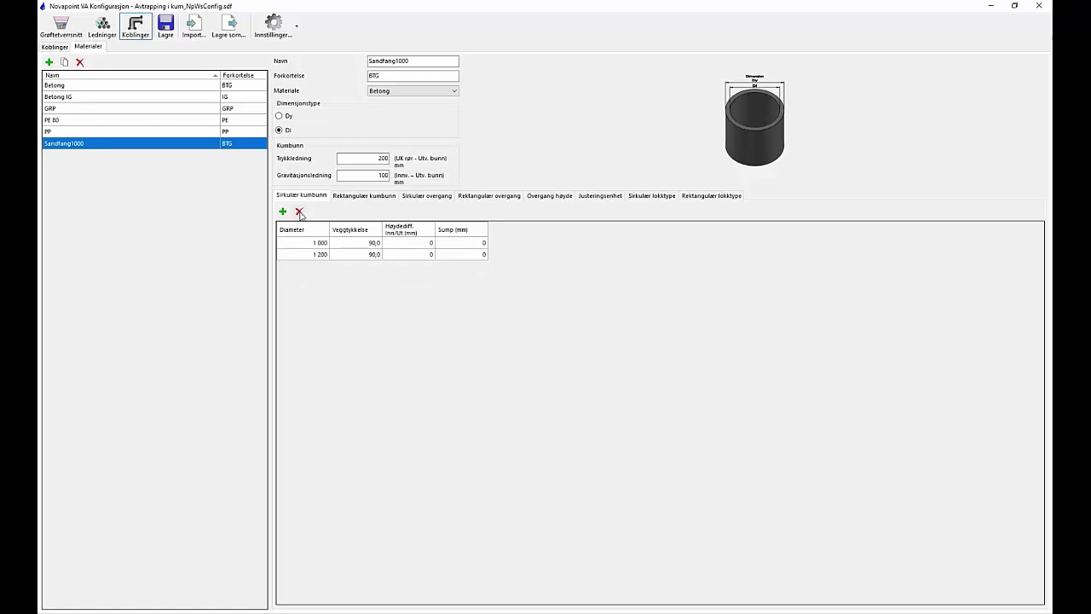
pyautogui.click(310, 255)
pyautogui.click(299, 212)
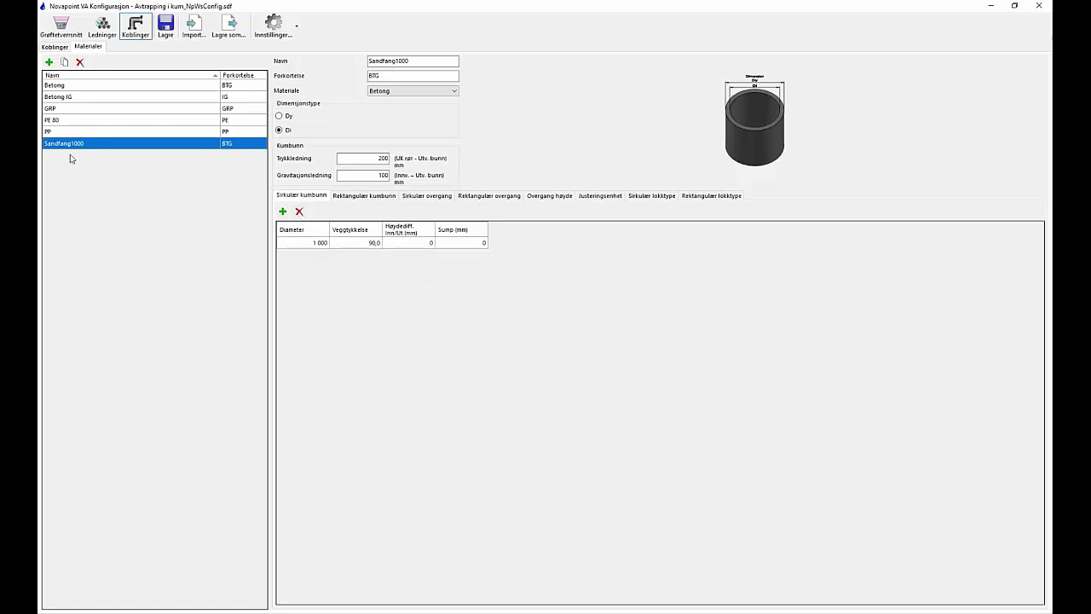
# - Set the 1000 mm circular base's in/out height difference to 100 mm and its sump to 1000 mm
pyautogui.click(406, 245)
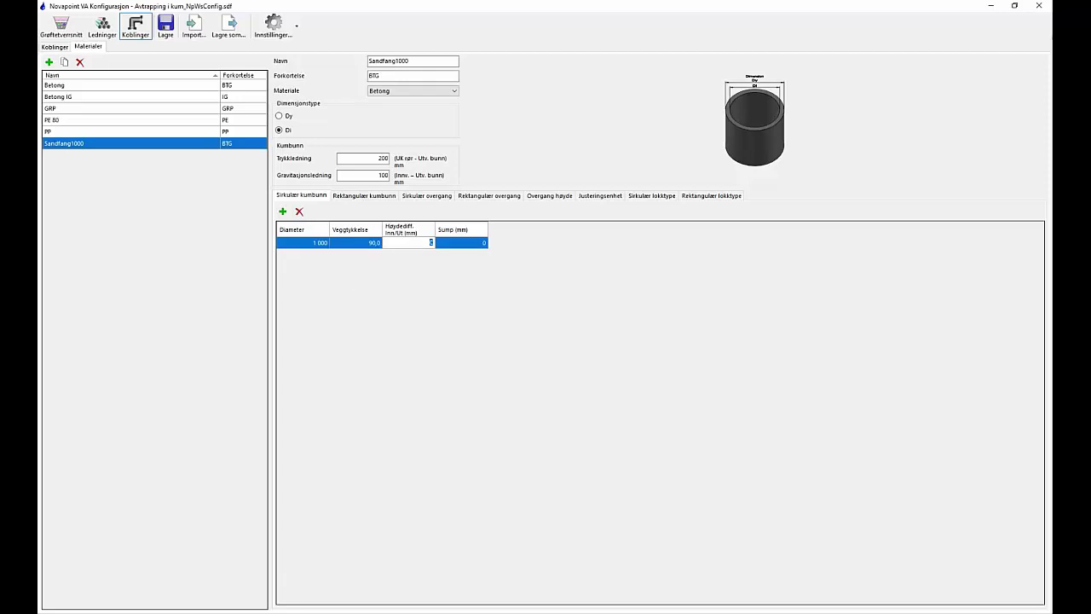
pyautogui.write('100')
pyautogui.press('Tab')
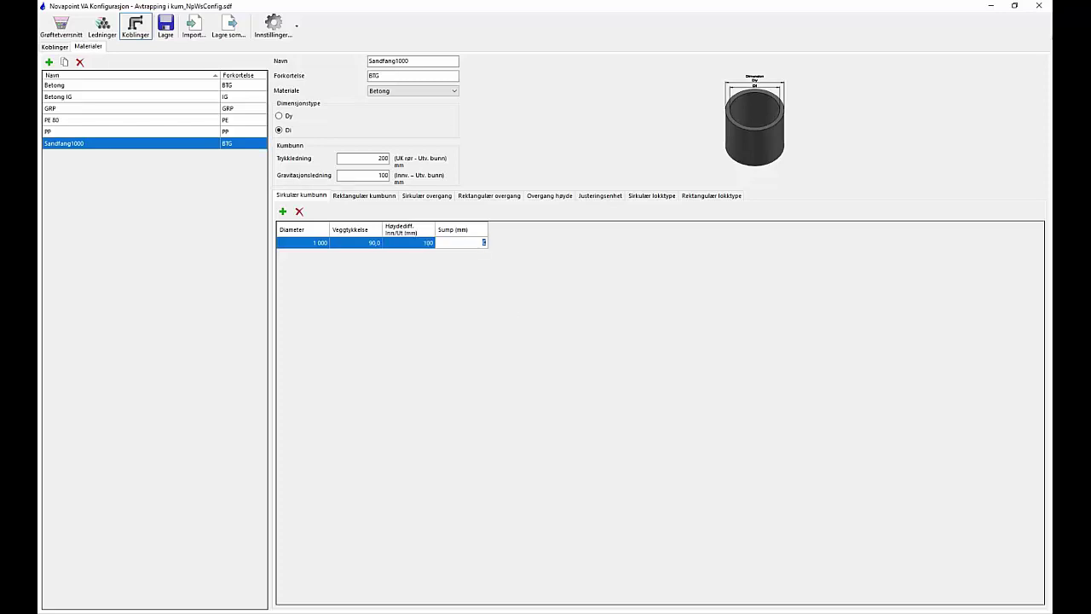
pyautogui.write('100')
# - Delete the rectangular manhole base sizes from Sandfang1000
pyautogui.click(375, 197)
pyautogui.click(300, 212)
pyautogui.click(299, 211)
pyautogui.click(299, 211)
pyautogui.click(299, 212)
pyautogui.click(300, 211)
pyautogui.click(300, 212)
# - Delete the rectangular transition sizes and the adjustment unit entries from Sandfang1000
pyautogui.click(438, 195)
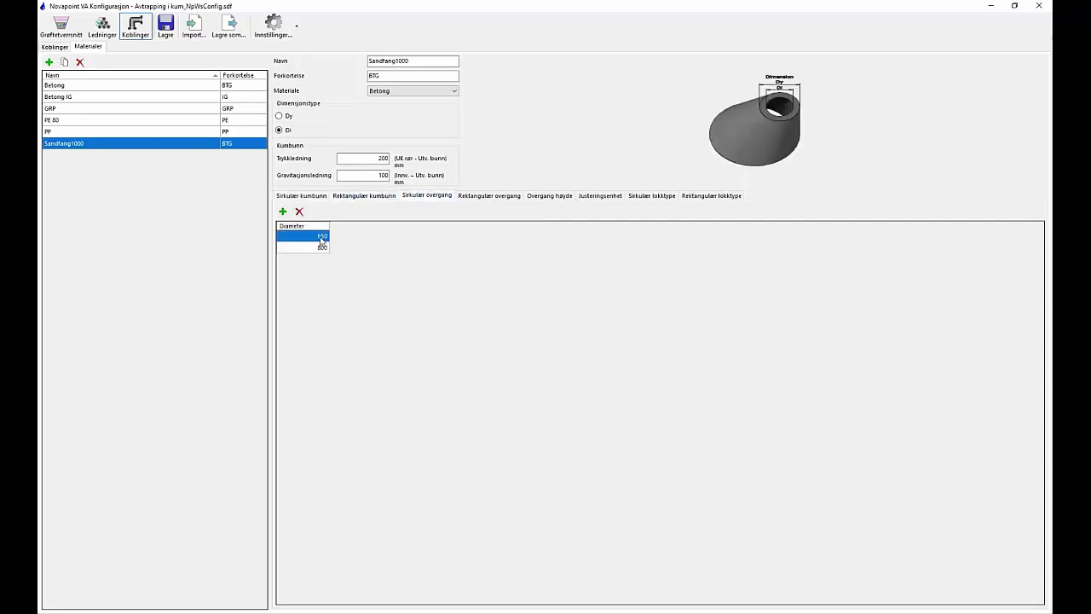
pyautogui.click(485, 196)
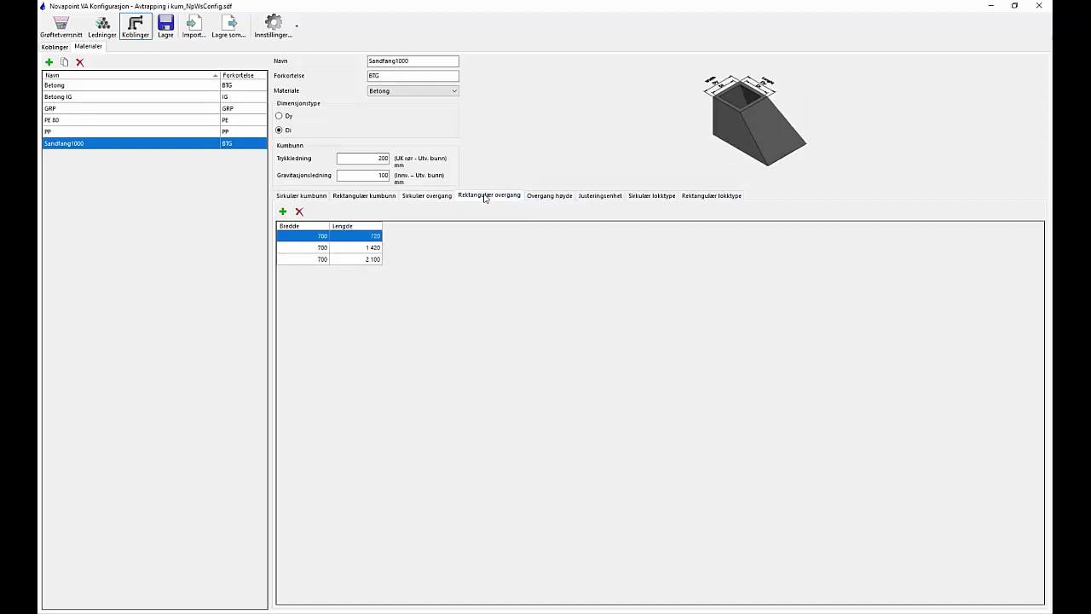
pyautogui.click(299, 212)
pyautogui.click(300, 211)
pyautogui.click(549, 196)
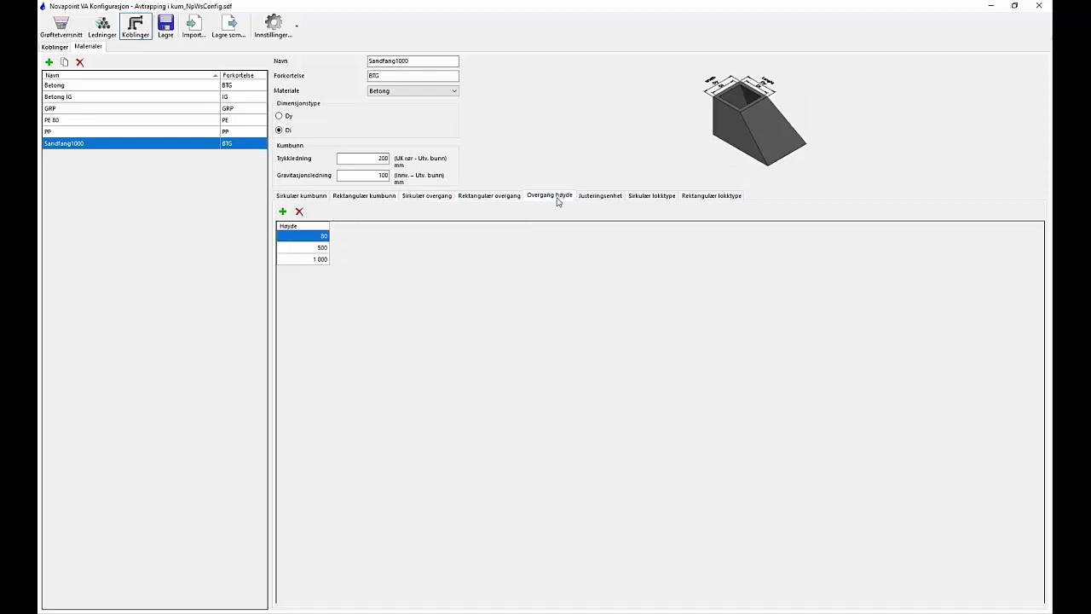
pyautogui.click(594, 196)
pyautogui.click(299, 212)
pyautogui.click(299, 211)
pyautogui.click(299, 211)
# - Replace Sandfang1000's BTG circular lid type with a Kuppelrist lid of height 150 with the Bue option enabled
pyautogui.click(648, 197)
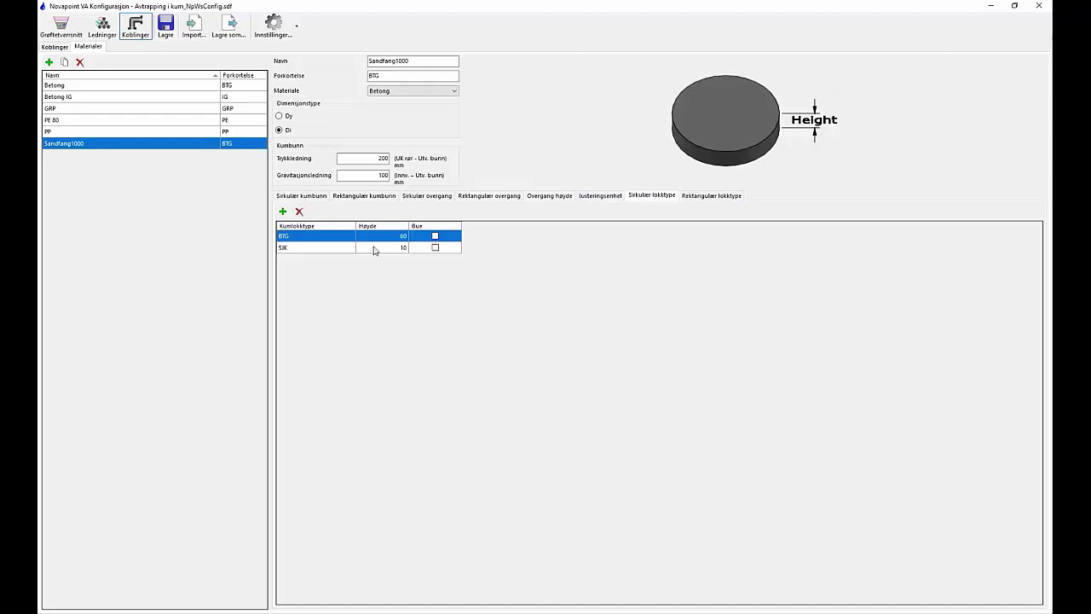
pyautogui.click(299, 212)
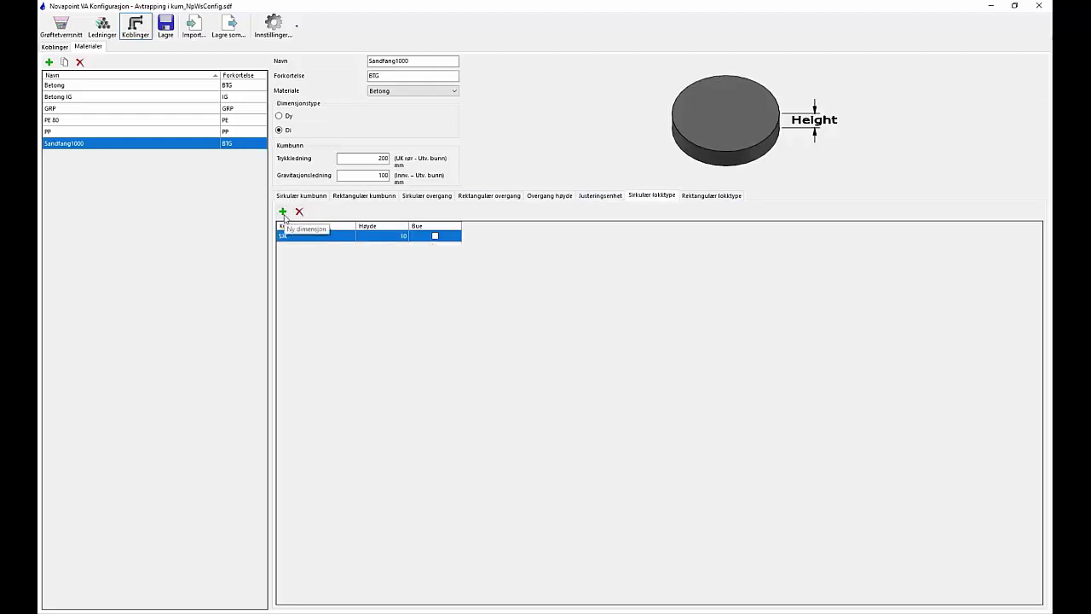
pyautogui.click(283, 213)
pyautogui.click(317, 249)
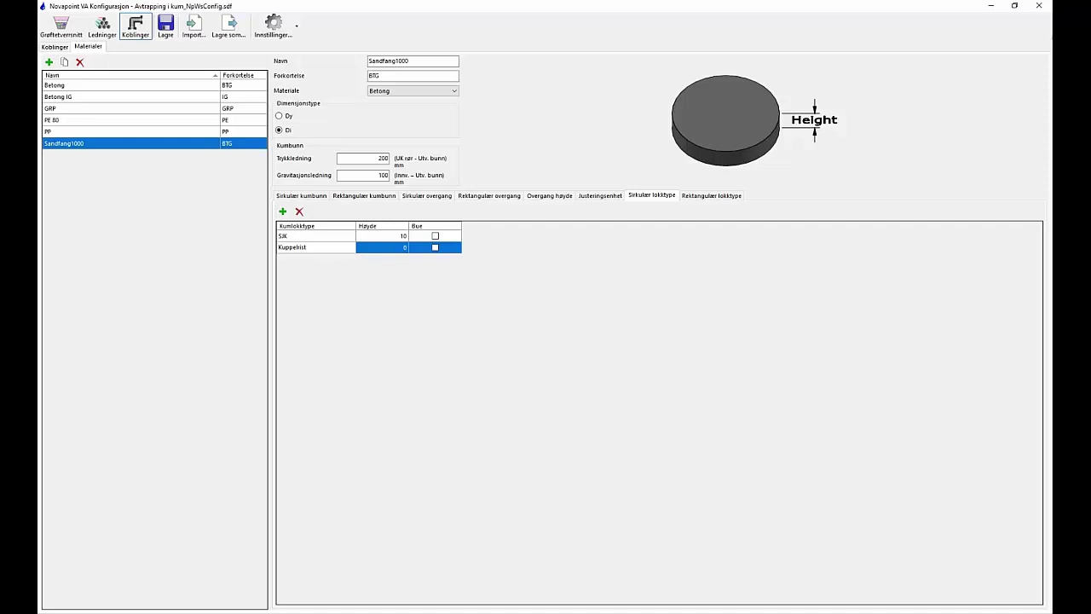
pyautogui.click(393, 248)
pyautogui.click(406, 247)
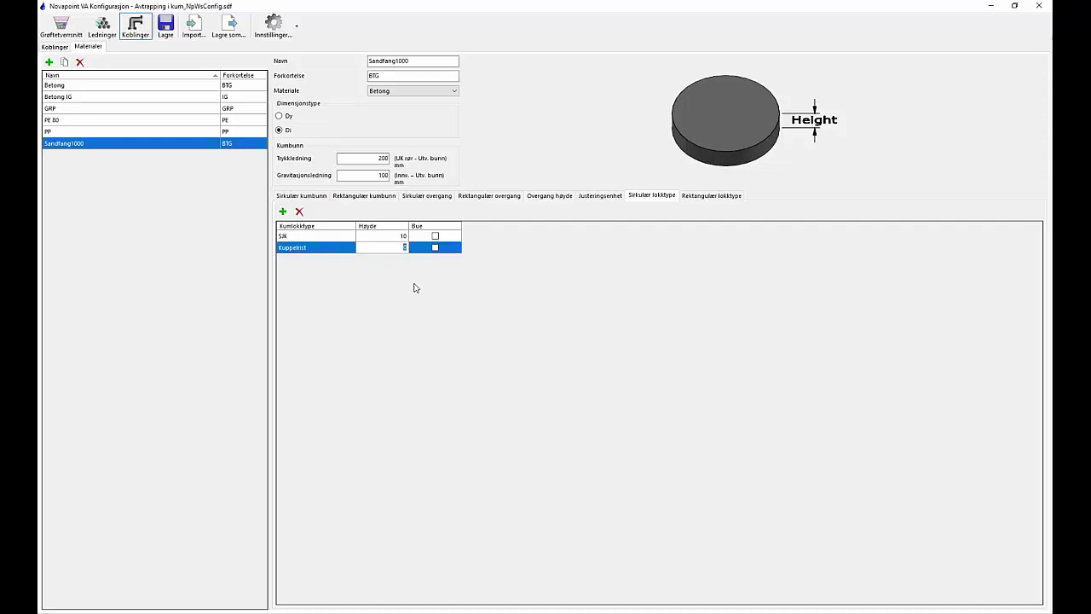
pyautogui.write('15')
pyautogui.click(436, 247)
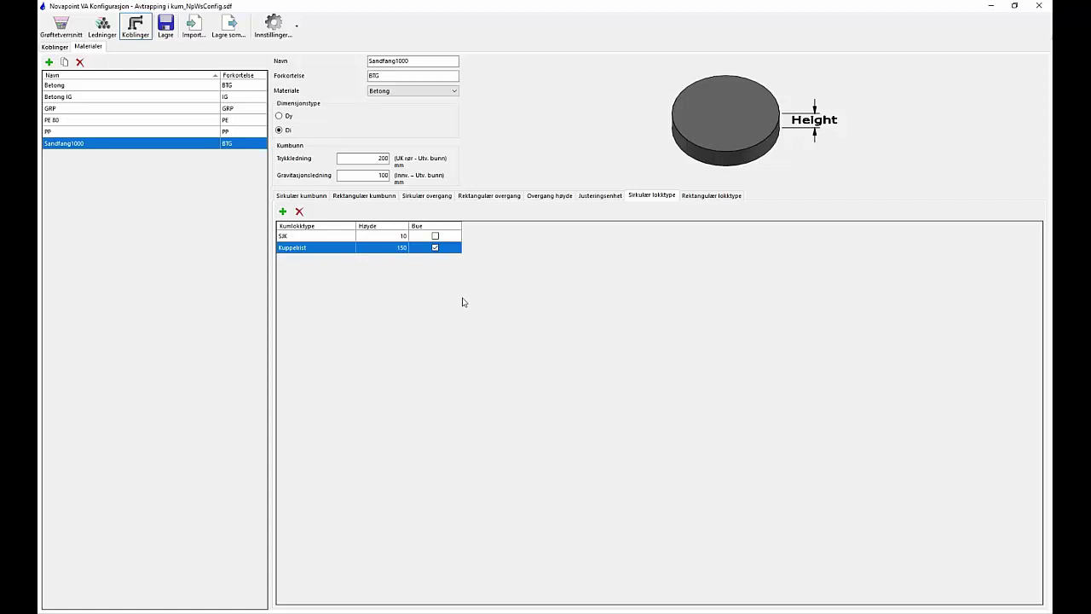
pyautogui.click(712, 196)
pyautogui.click(646, 195)
# - Duplicate Sandfang1000 as a material named Sandfang1200, with abbreviation SF1200 and material Betong
pyautogui.click(308, 198)
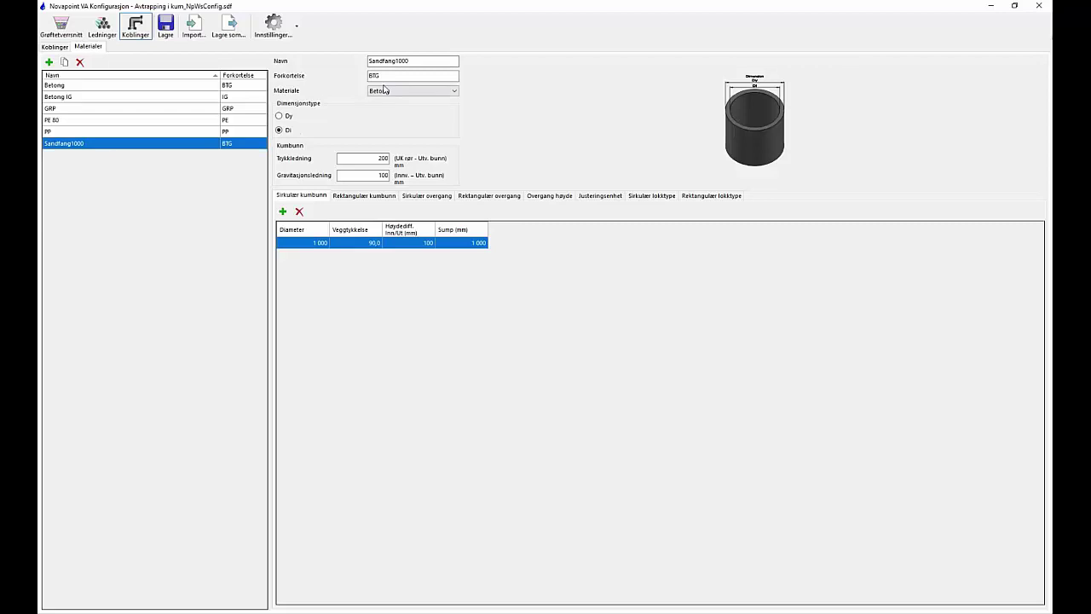
pyautogui.click(64, 63)
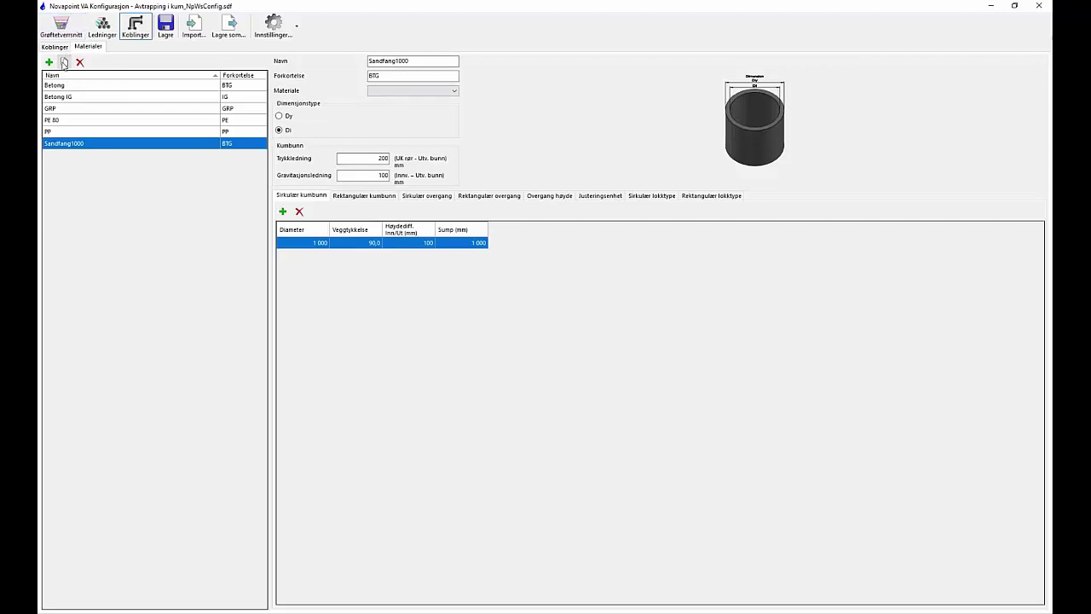
pyautogui.click(402, 60)
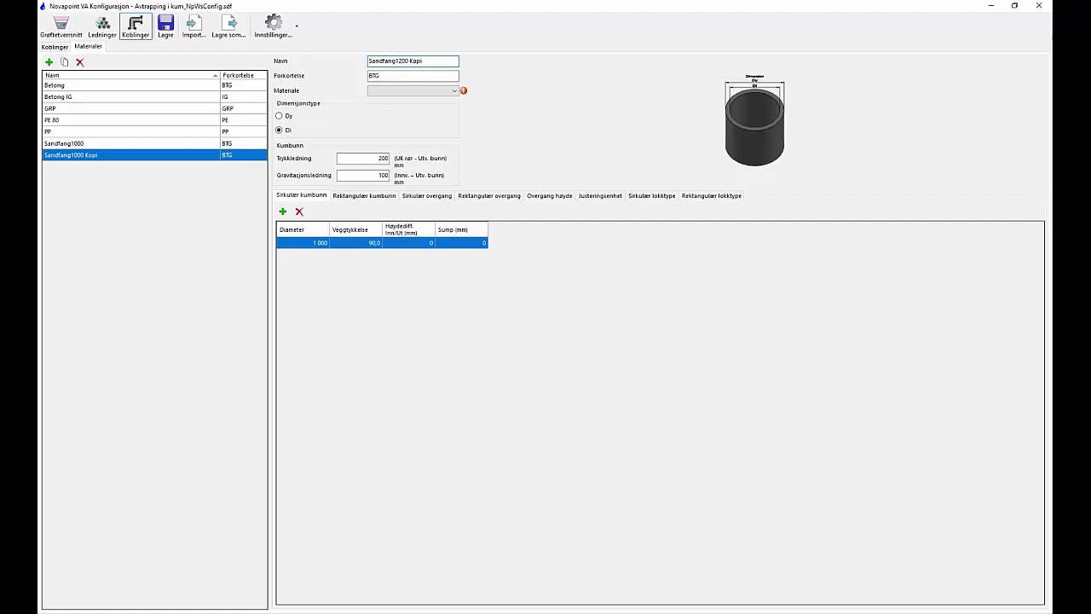
pyautogui.press('BackSpace')
pyautogui.press('BackSpace')
pyautogui.press('BackSpace')
pyautogui.press('Tab')
pyautogui.write('SF1200')
pyautogui.click(407, 91)
pyautogui.click(407, 121)
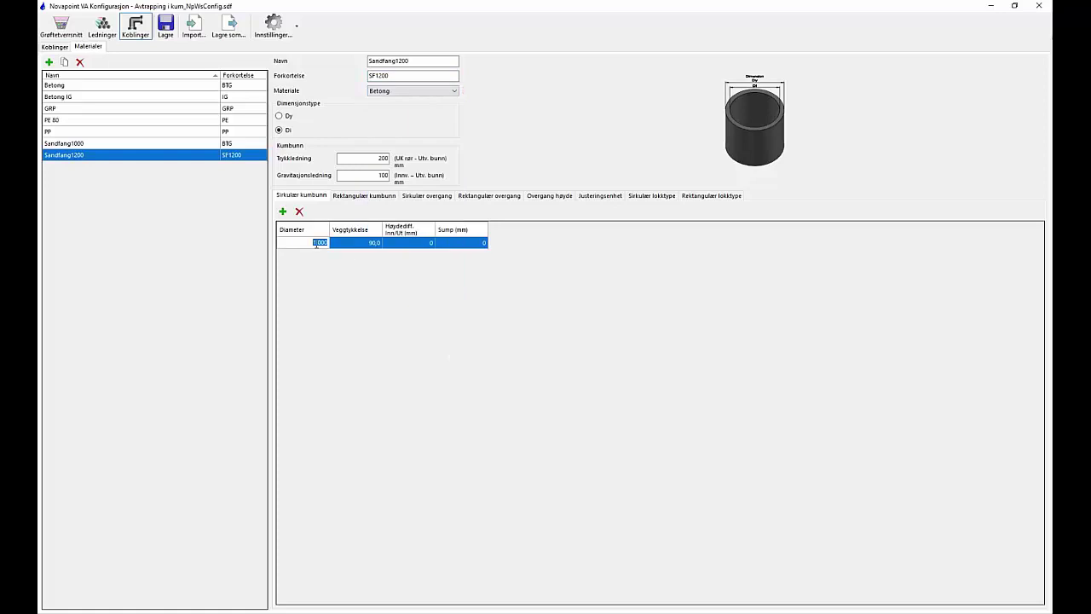
# - Set Sandfang1200's circular base to diameter 1200, in/out height difference 100 mm and sump 750 mm
pyautogui.click(320, 242)
pyautogui.write('2')
pyautogui.click(408, 243)
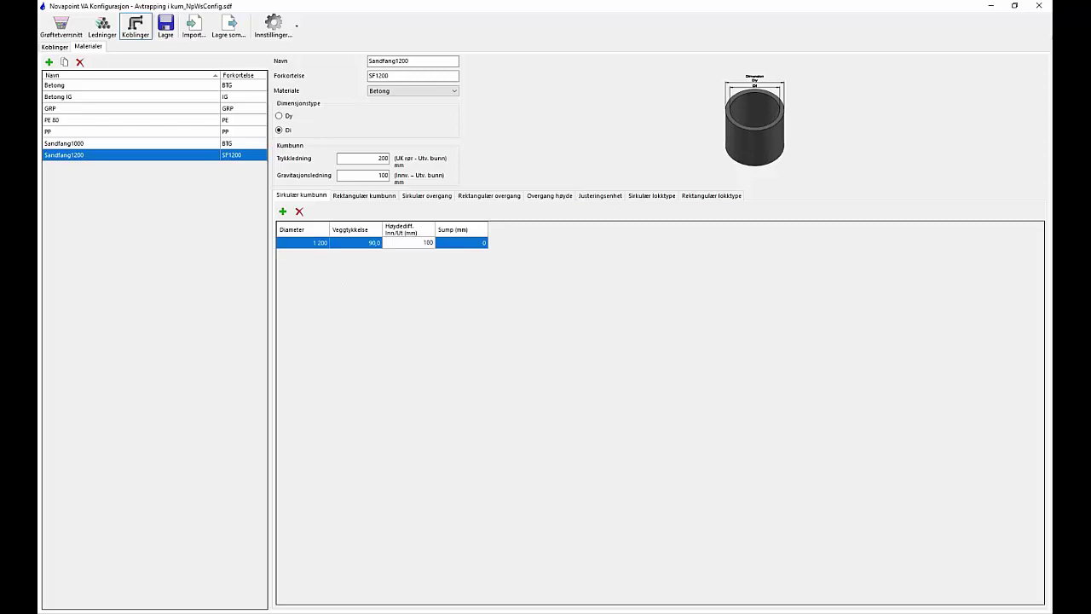
pyautogui.click(480, 243)
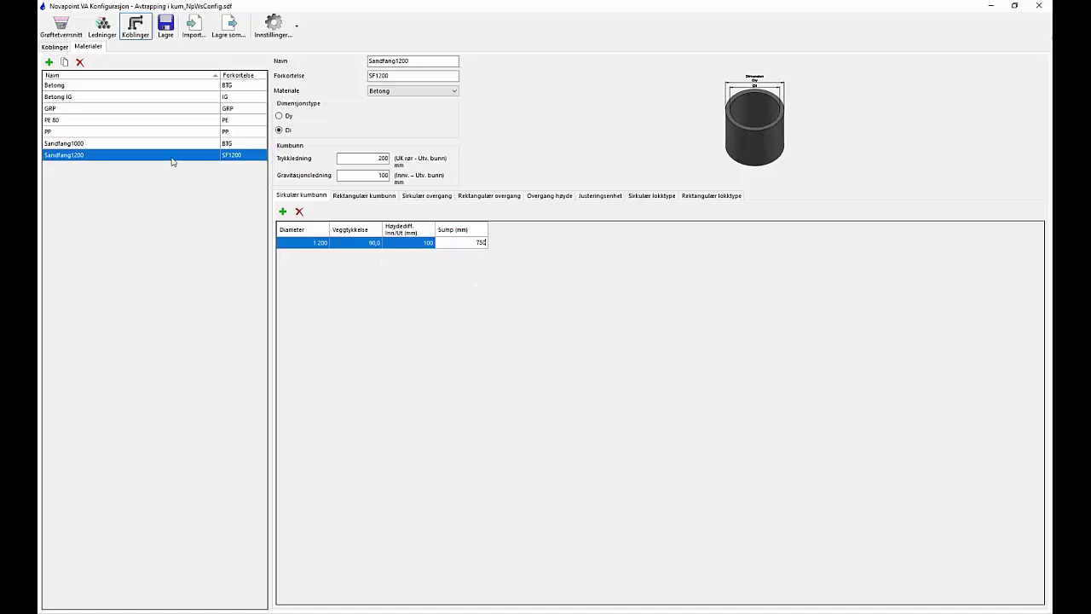
pyautogui.click(130, 143)
pyautogui.click(131, 153)
pyautogui.click(129, 143)
# - For the Sandfangsluk coupling, deselect the Betong, PE 80 and PP products and enable Sandfang1000 and Sandfang1200
pyautogui.click(56, 47)
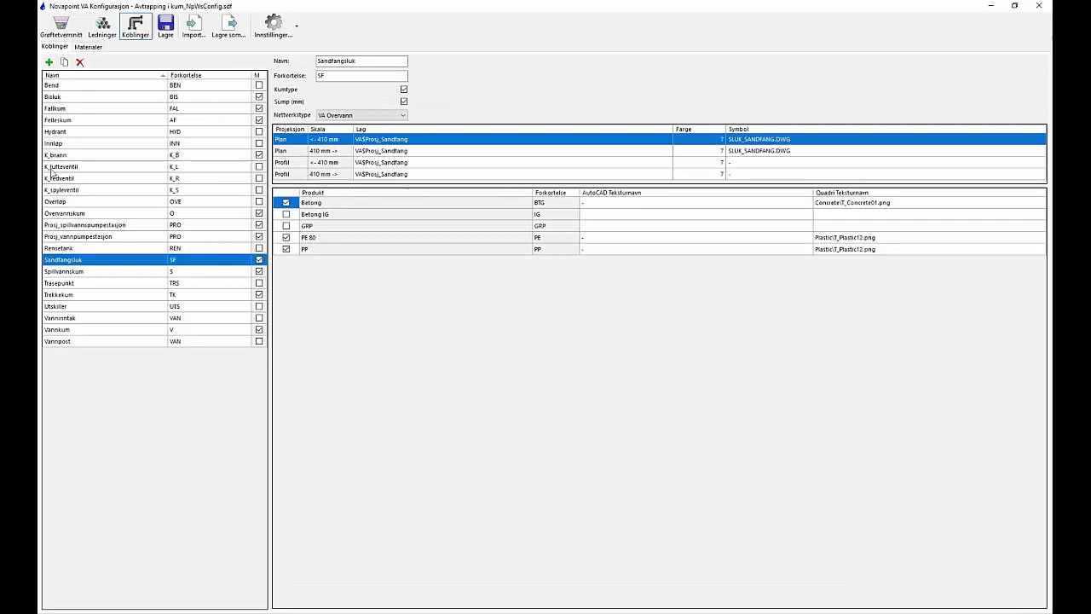
pyautogui.click(86, 47)
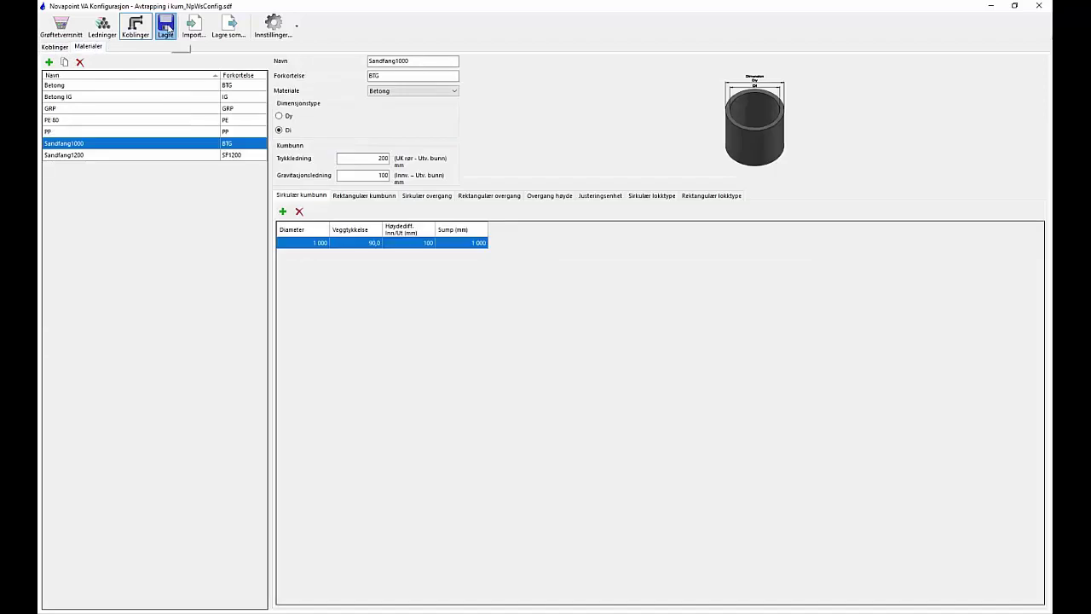
pyautogui.click(56, 46)
pyautogui.click(85, 189)
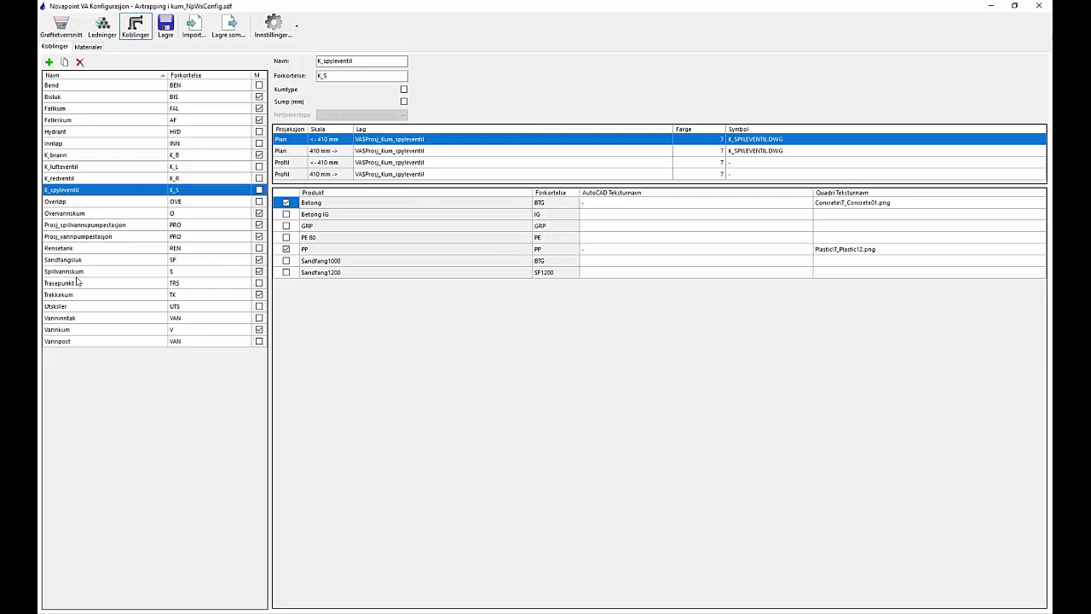
pyautogui.click(89, 260)
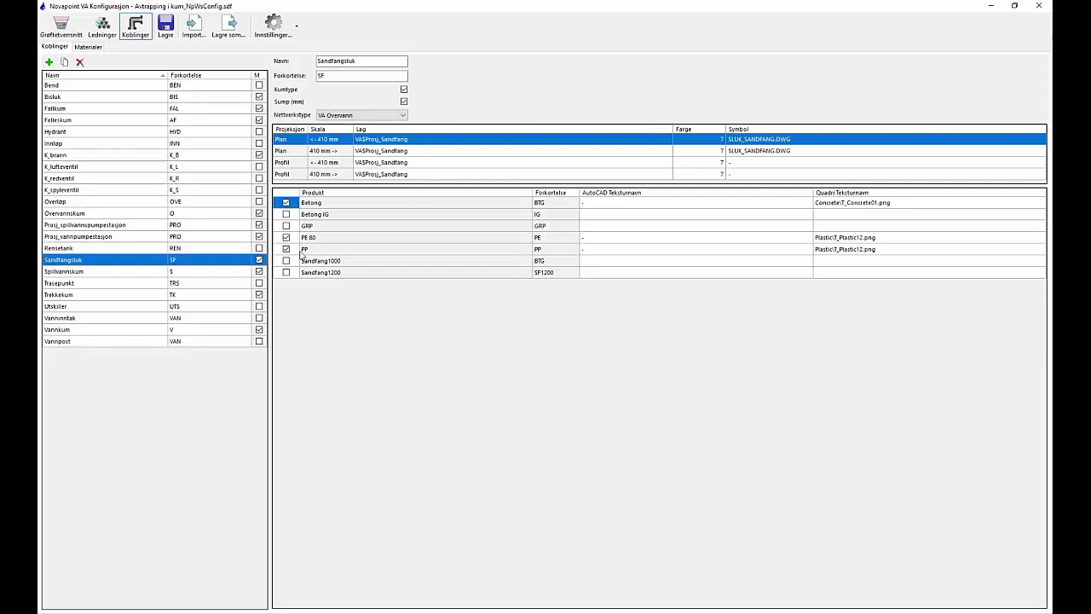
pyautogui.click(286, 203)
pyautogui.click(287, 237)
pyautogui.click(286, 249)
pyautogui.click(286, 260)
pyautogui.click(286, 273)
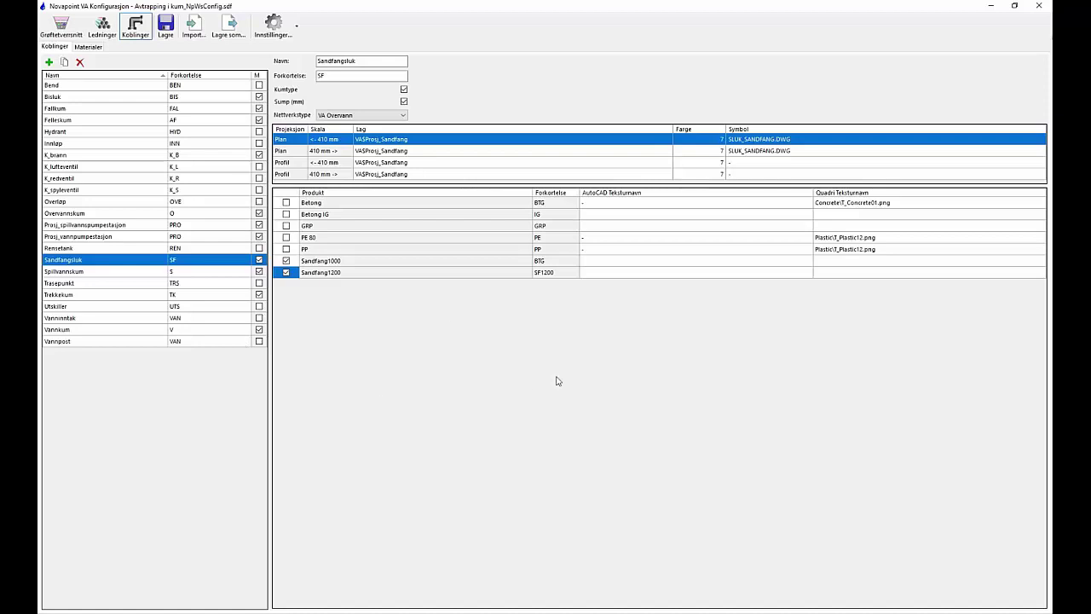
# - Assign the Quadri texture T_Concrete02.png from the Concrete folder to Sandfang1000 only in the Sandfangsluk coupling
pyautogui.click(873, 261)
pyautogui.rightClick(872, 261)
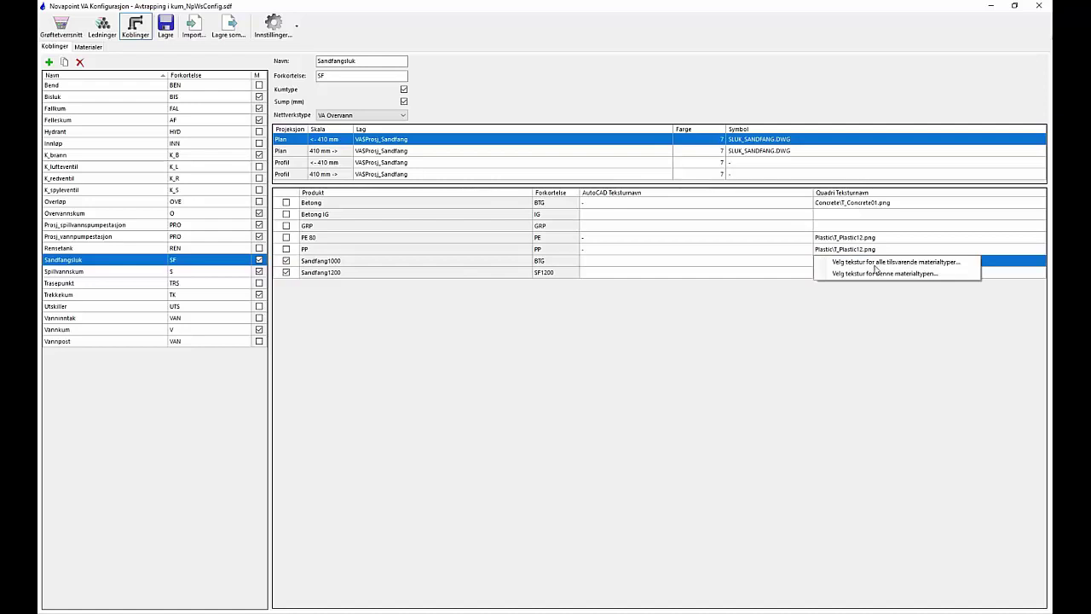
pyautogui.click(879, 276)
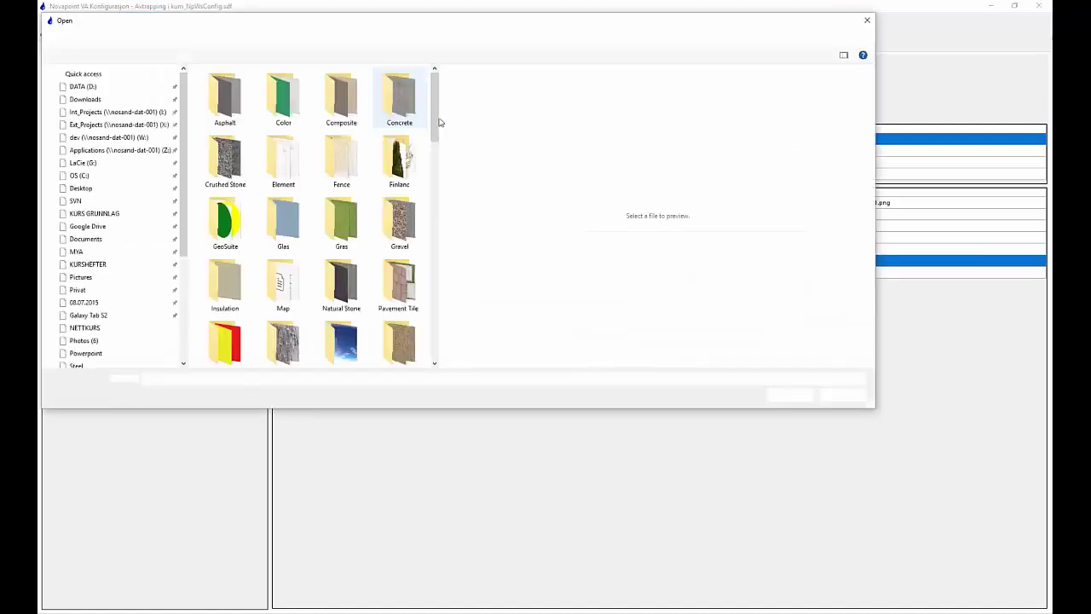
pyautogui.doubleClick(399, 94)
pyautogui.click(283, 92)
pyautogui.click(789, 394)
# - Assign the Quadri texture T_Concrete02.png to Sandfangsluk's Sandfang1200 product and save the configuration
pyautogui.click(839, 273)
pyautogui.rightClick(839, 273)
pyautogui.click(857, 286)
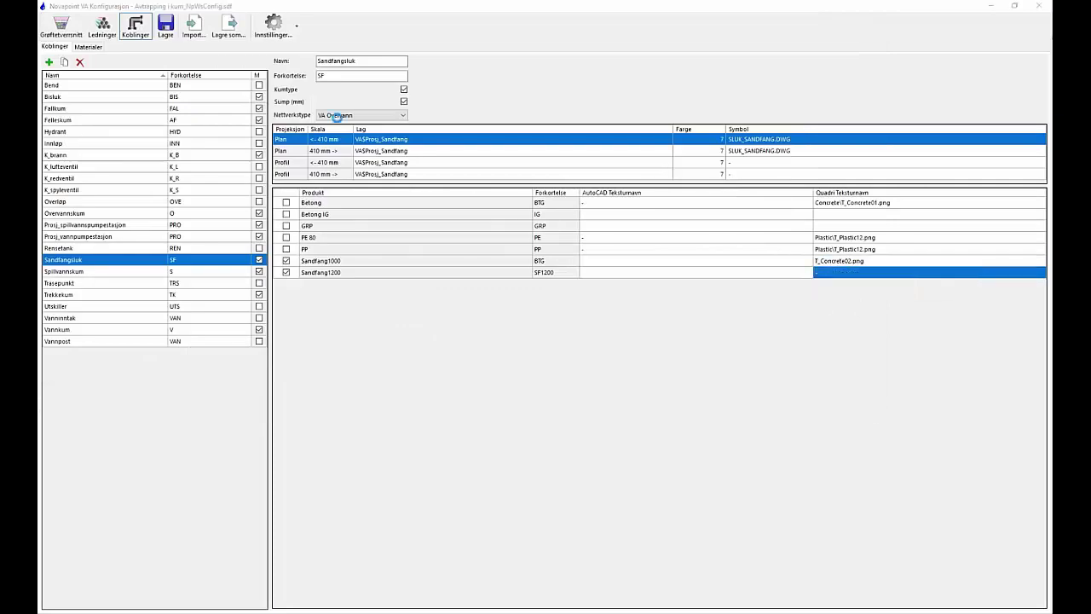
pyautogui.doubleClick(403, 88)
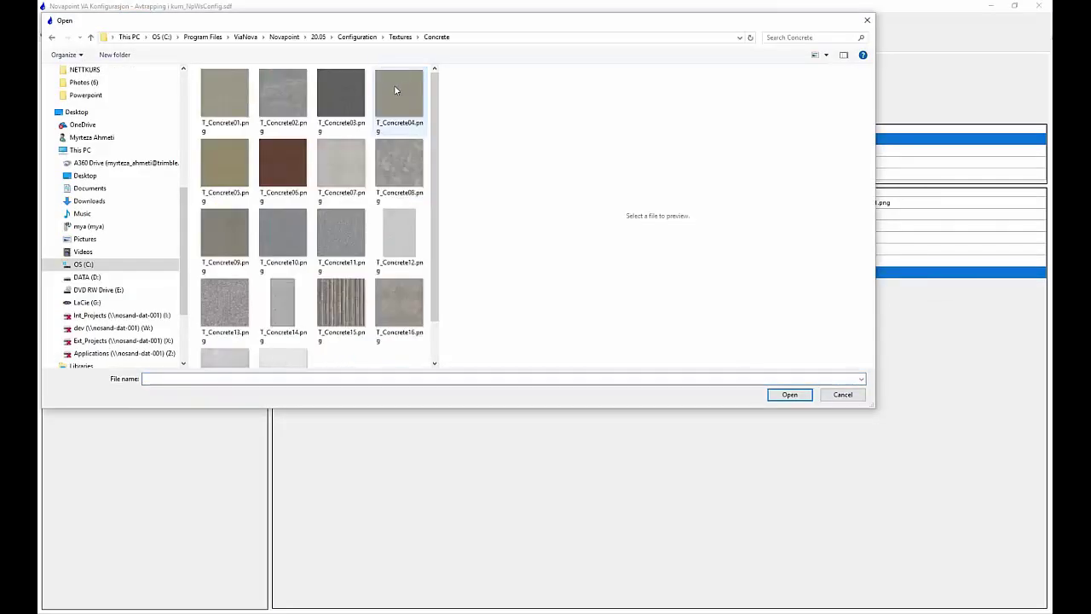
pyautogui.click(293, 100)
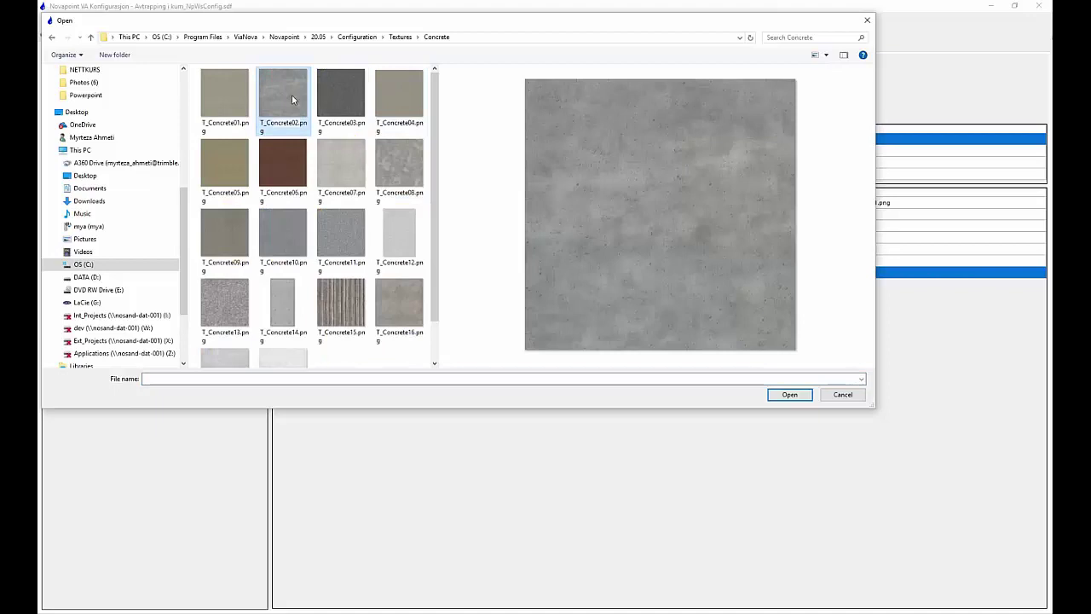
pyautogui.click(788, 395)
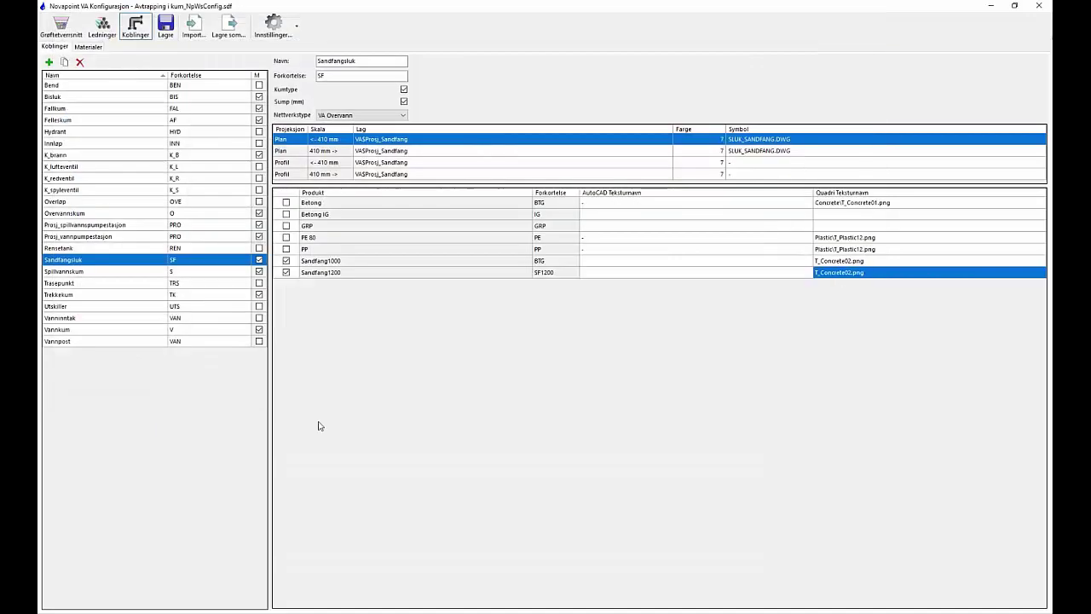
pyautogui.click(166, 26)
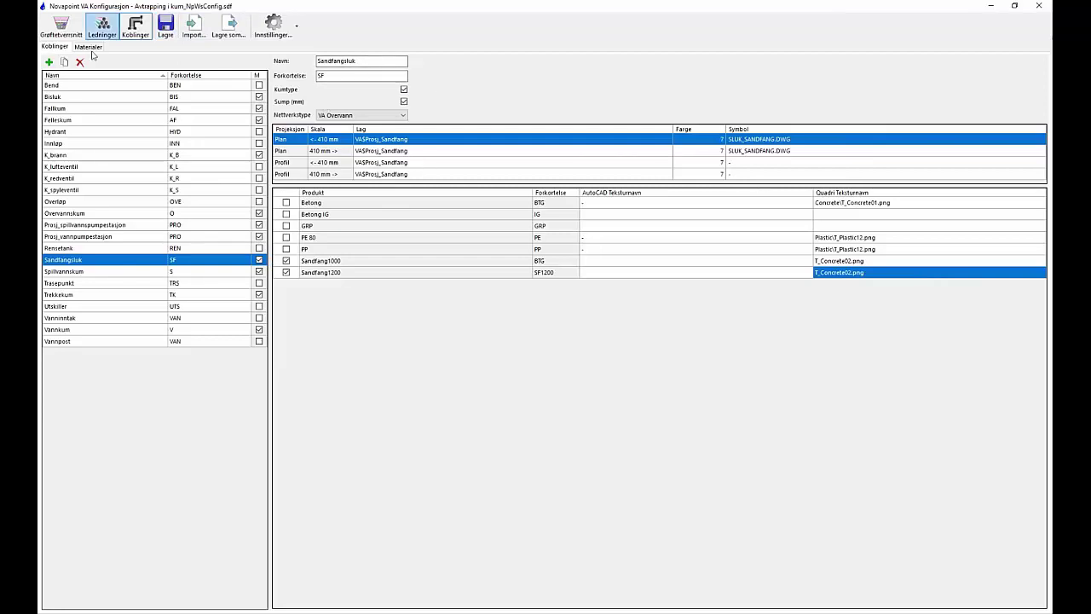
# - Set the in/out height difference of the Betong material's 1200 mm circular manhole base to 20 mm
pyautogui.click(67, 216)
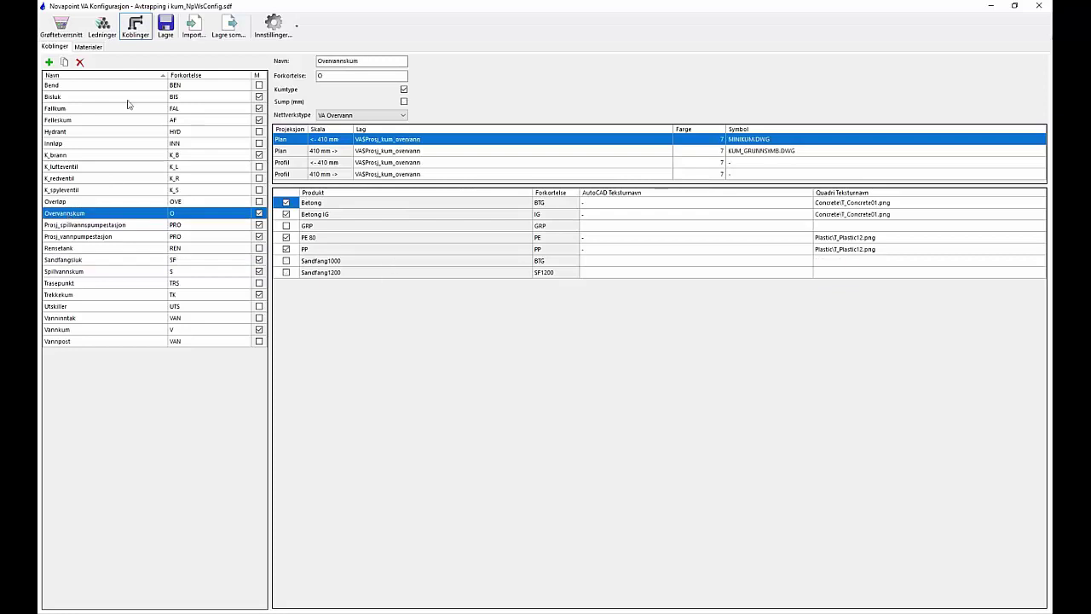
pyautogui.click(97, 48)
pyautogui.click(73, 88)
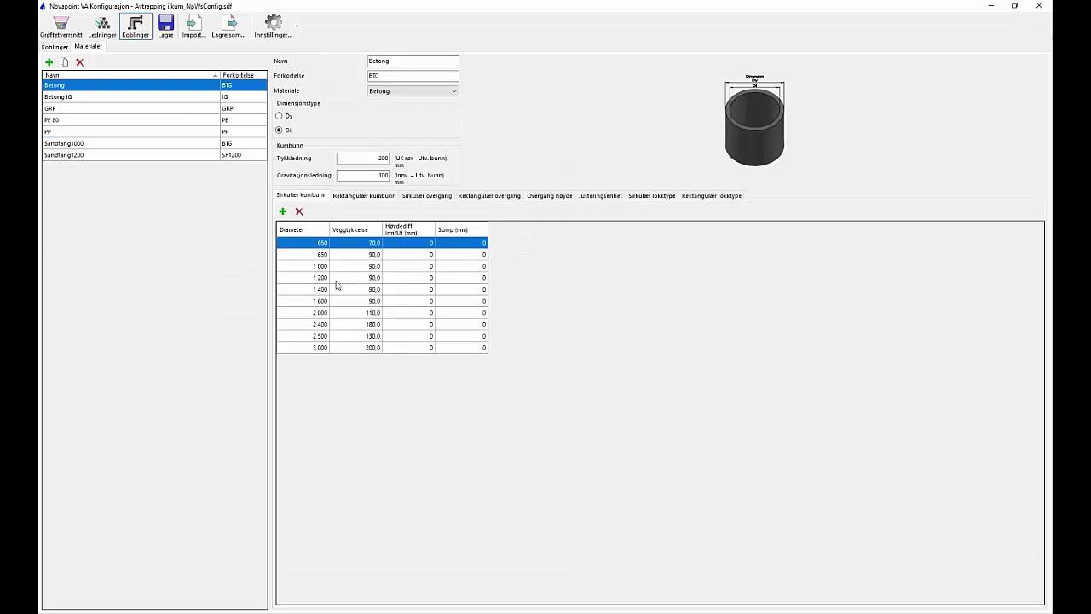
pyautogui.click(426, 278)
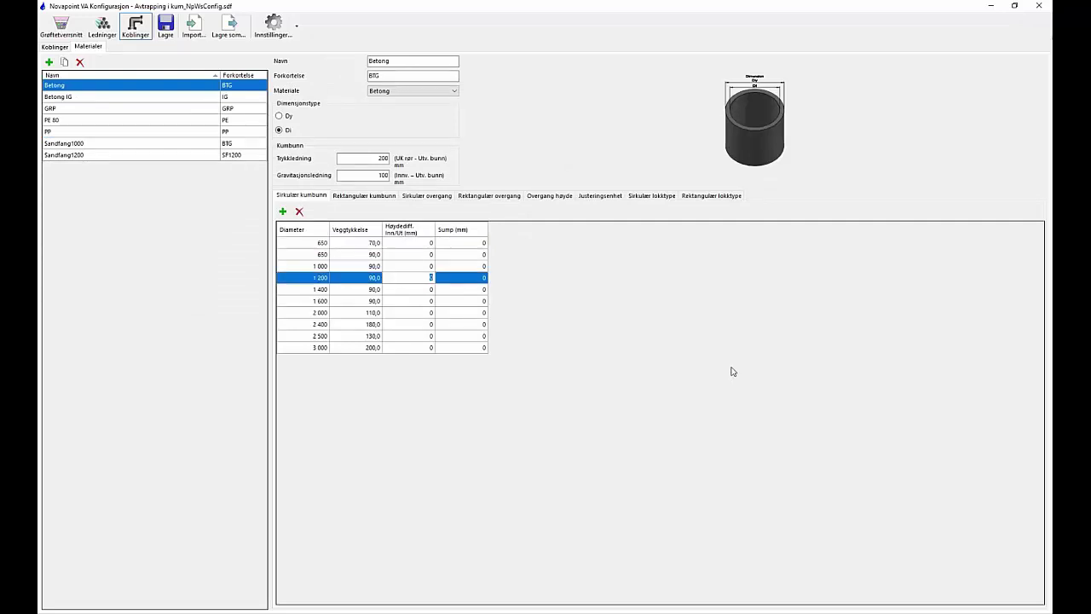
pyautogui.write('20')
pyautogui.click(426, 292)
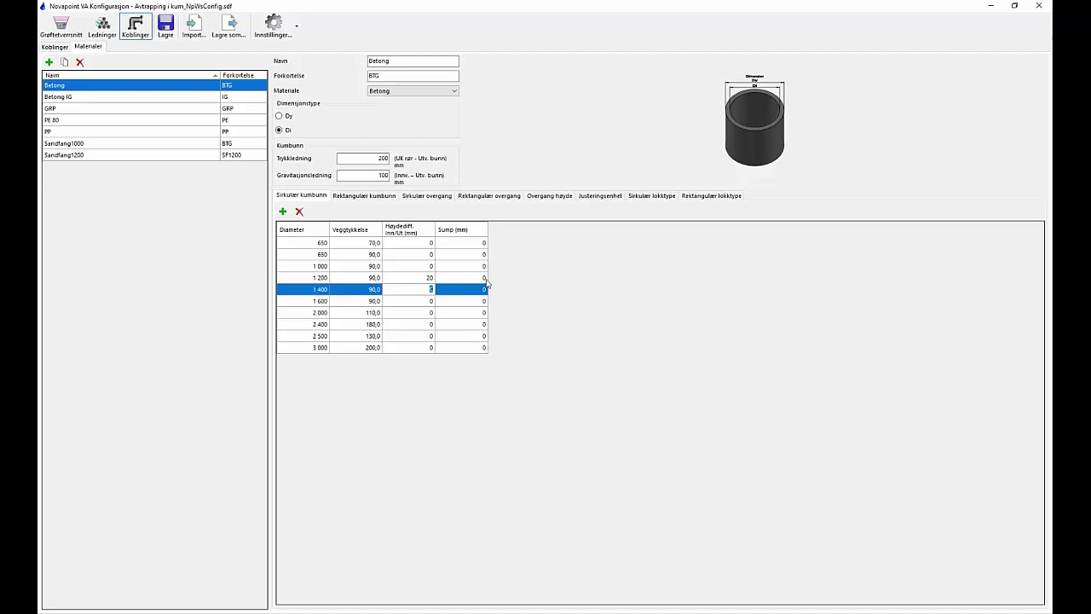
pyautogui.press('Up')
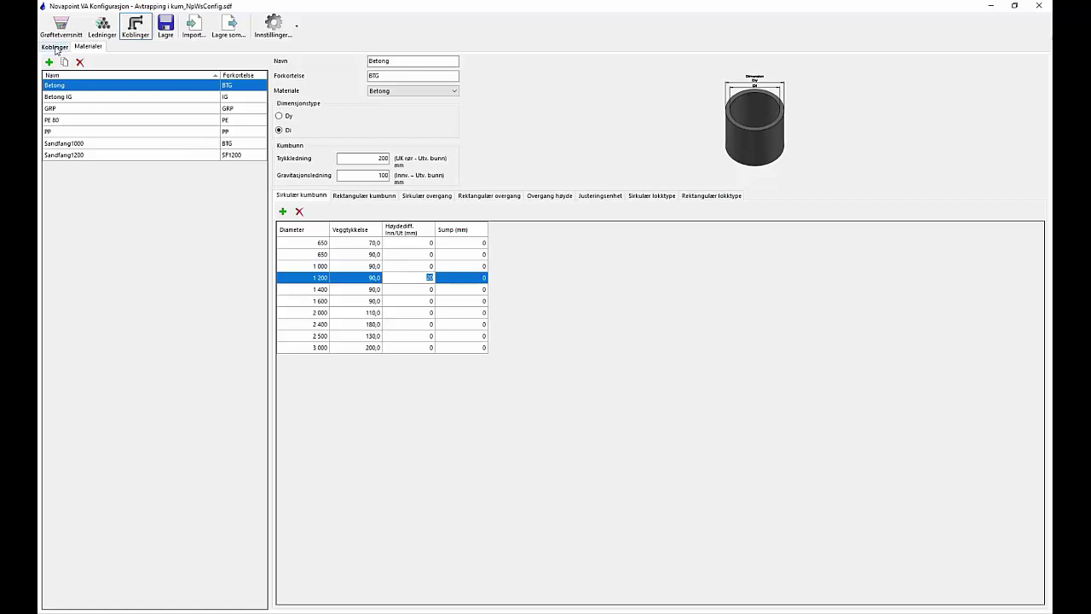
# - Set the colour of the Drensledning pipe to 7 for every plan and profile scale
pyautogui.click(103, 27)
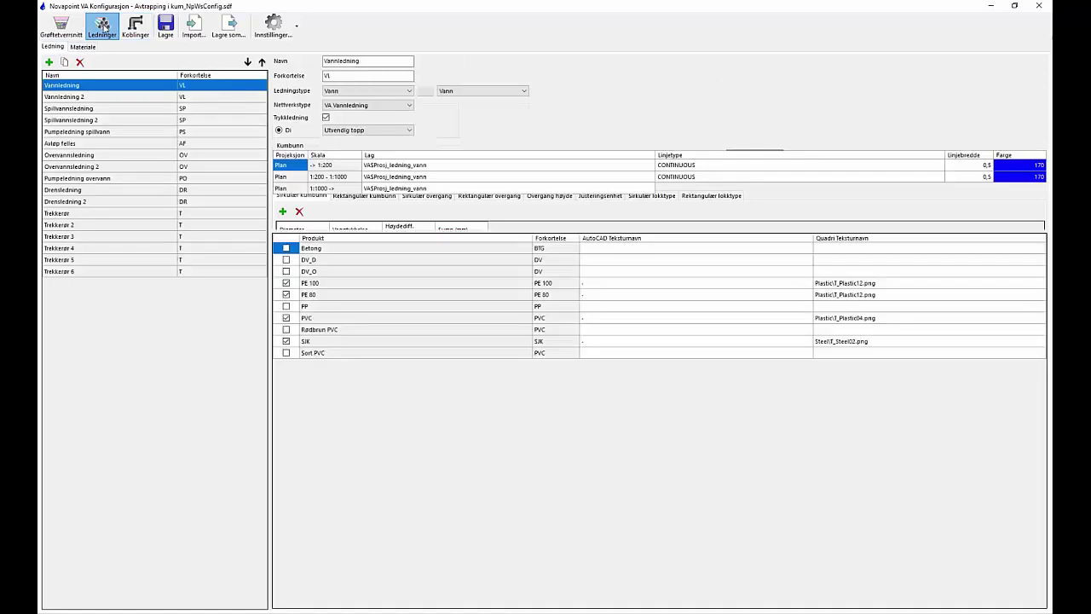
pyautogui.click(69, 191)
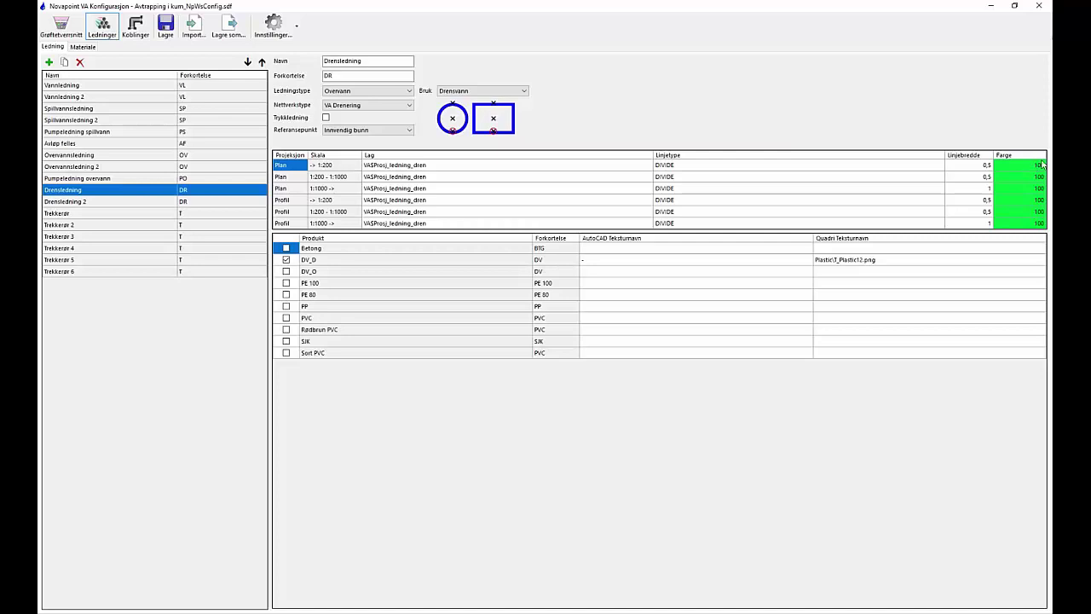
pyautogui.click(1033, 164)
pyautogui.click(1039, 166)
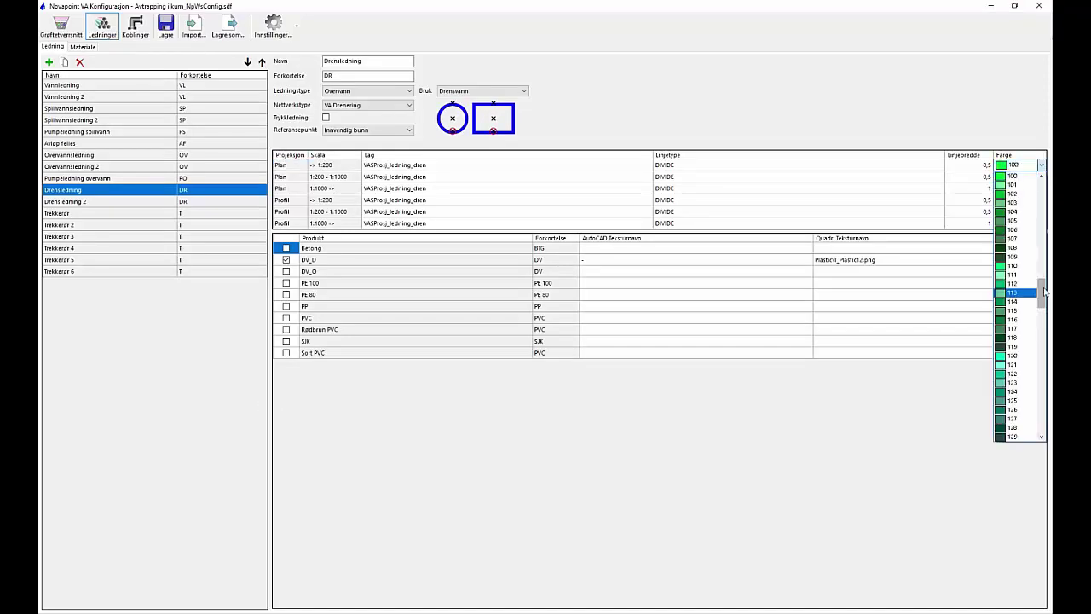
pyautogui.moveTo(1041, 293)
pyautogui.mouseDown()
pyautogui.moveTo(1047, 194)
pyautogui.moveTo(1044, 293)
pyautogui.mouseUp()
pyautogui.click(1025, 174)
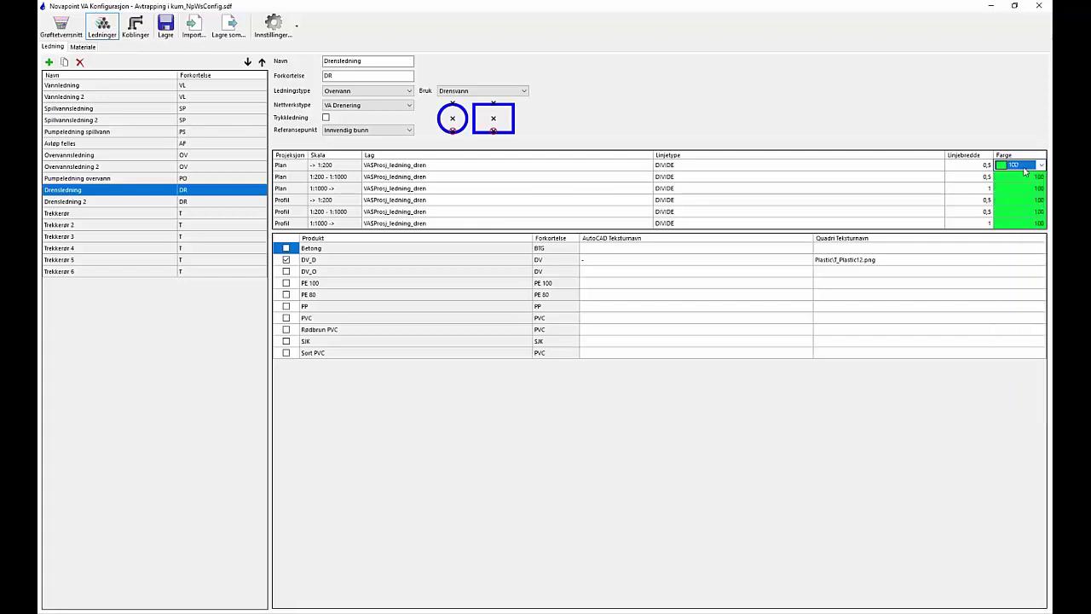
pyautogui.click(1027, 176)
pyautogui.click(1027, 187)
pyautogui.click(1026, 200)
pyautogui.click(1027, 211)
pyautogui.click(1027, 222)
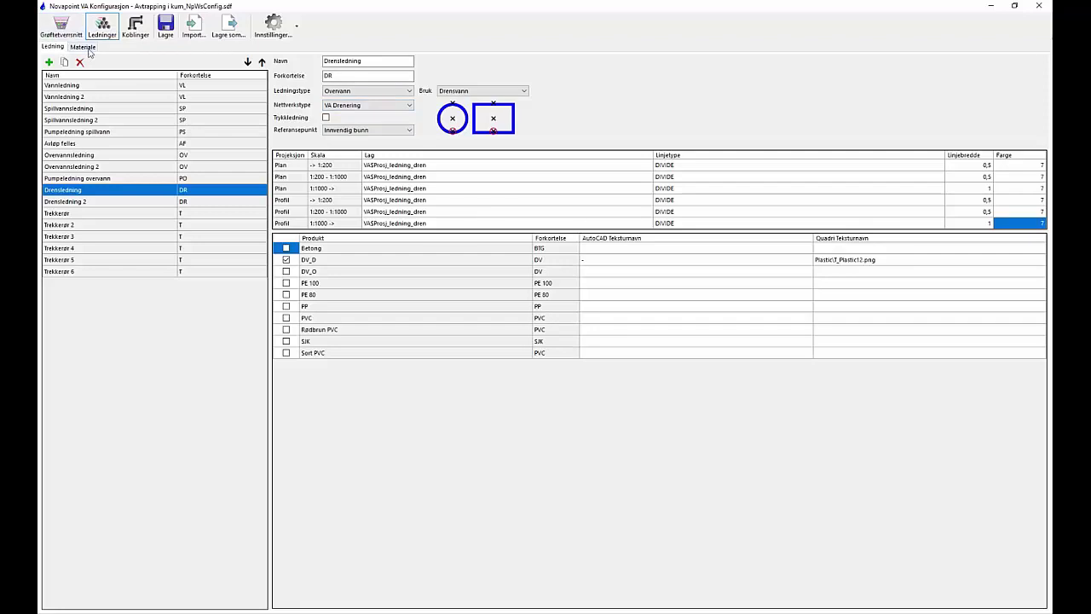
pyautogui.click(134, 25)
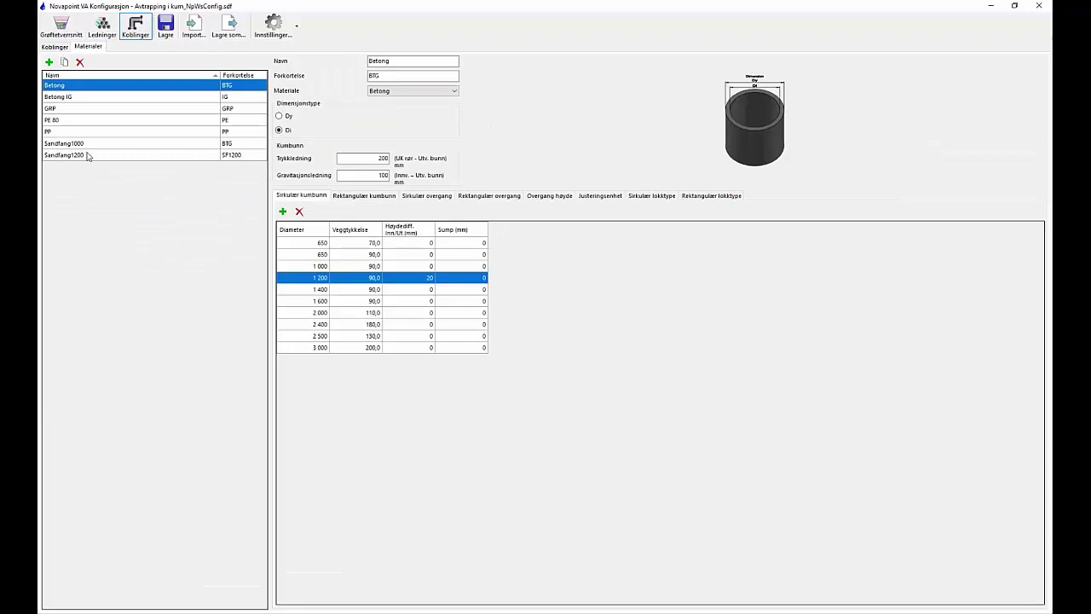
pyautogui.click(54, 48)
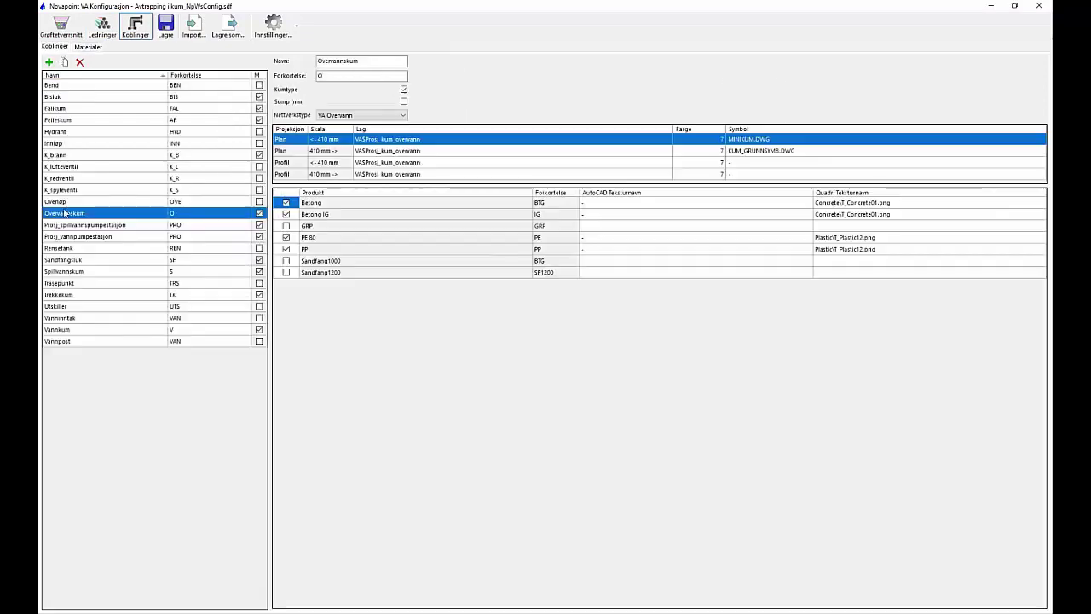
pyautogui.click(358, 76)
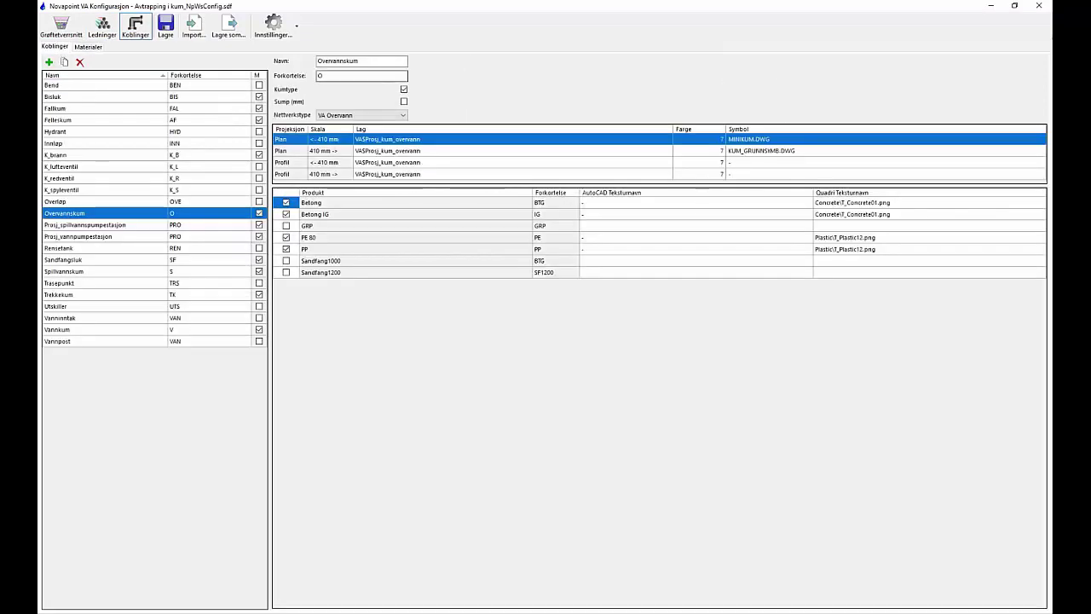
pyautogui.click(286, 249)
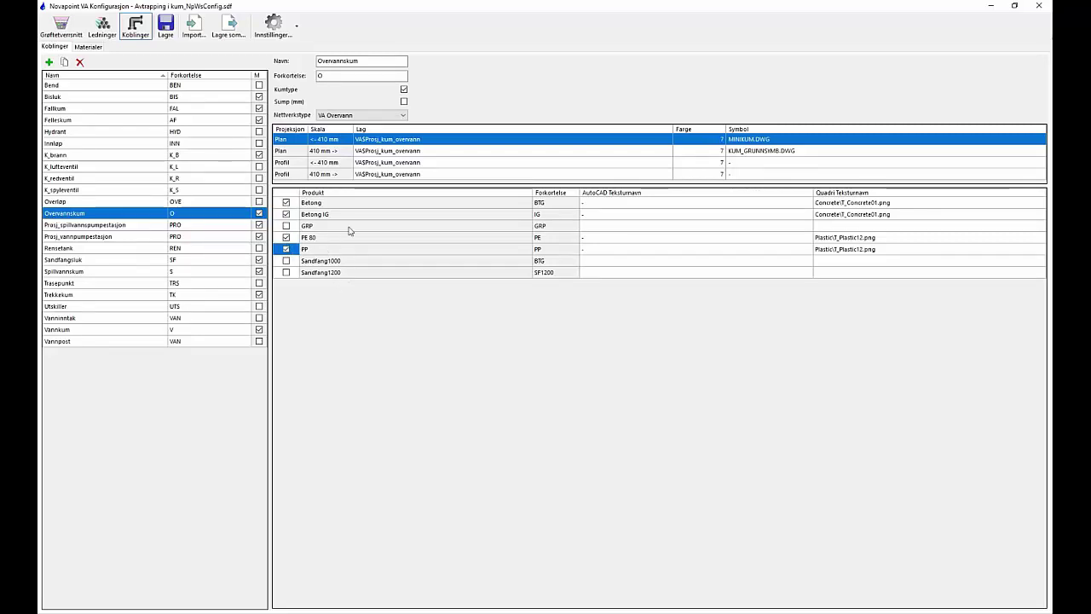
# - Duplicate the trench cross-section "3 ledn - 3 nivå" and name the copy Avtrapping
pyautogui.click(60, 26)
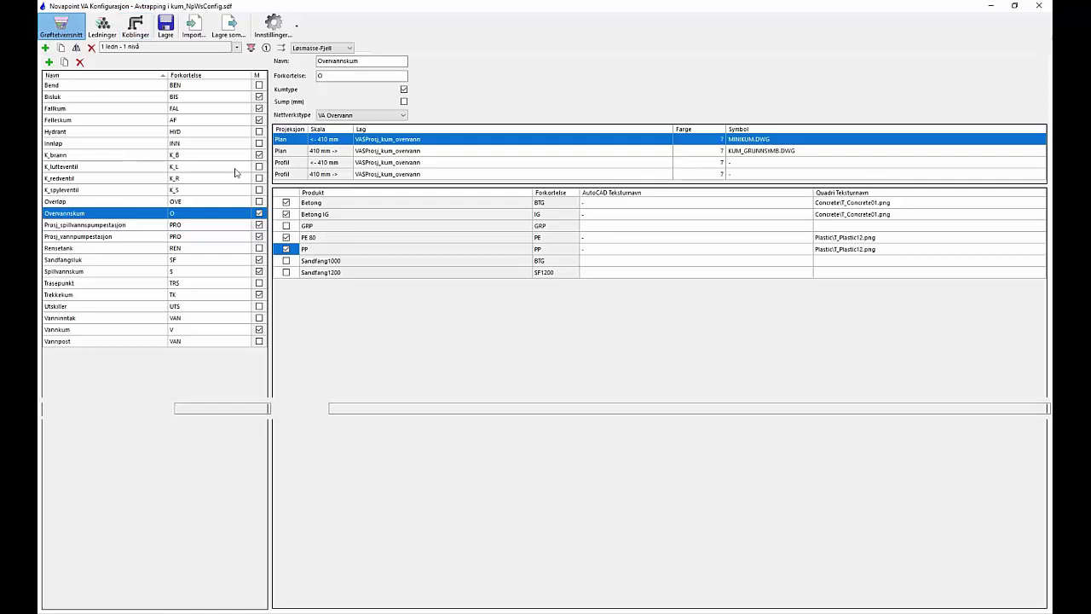
pyautogui.click(236, 49)
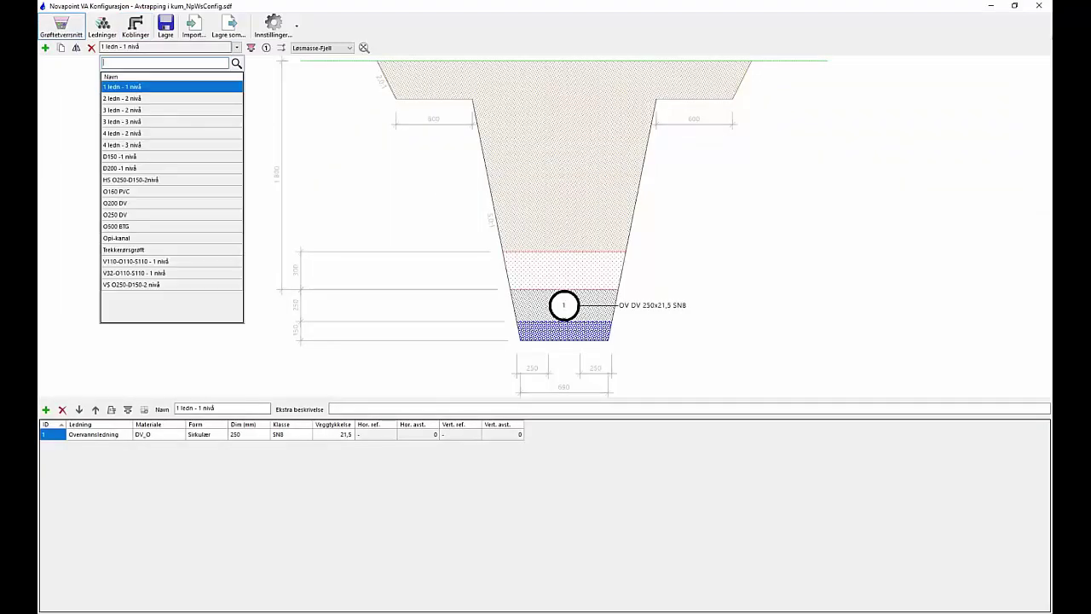
pyautogui.click(171, 121)
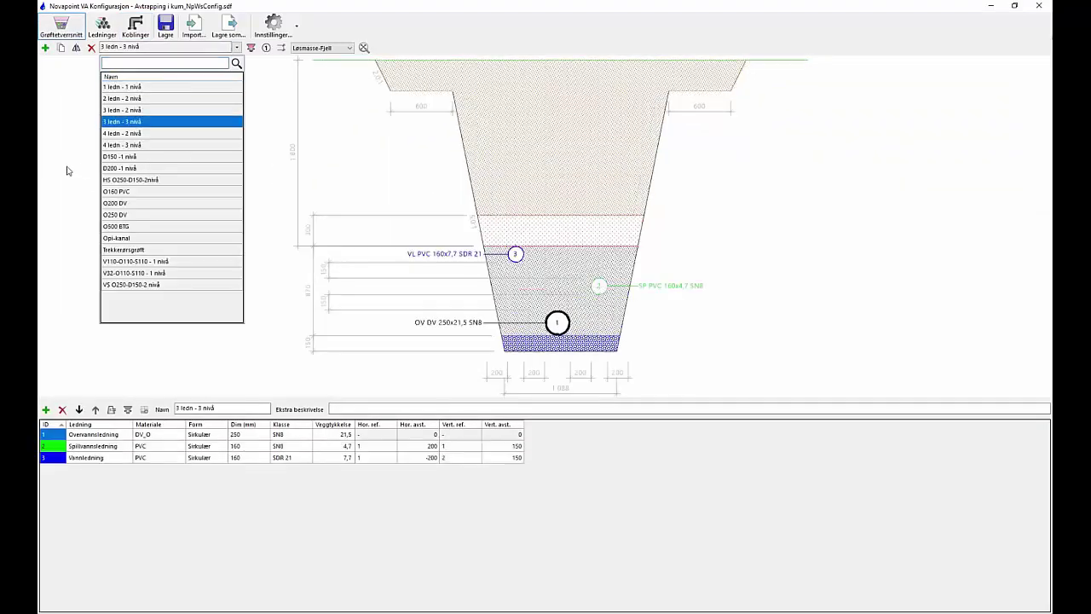
pyautogui.click(60, 49)
pyautogui.click(61, 48)
pyautogui.click(217, 412)
pyautogui.hotkey('ctrl', 'a')
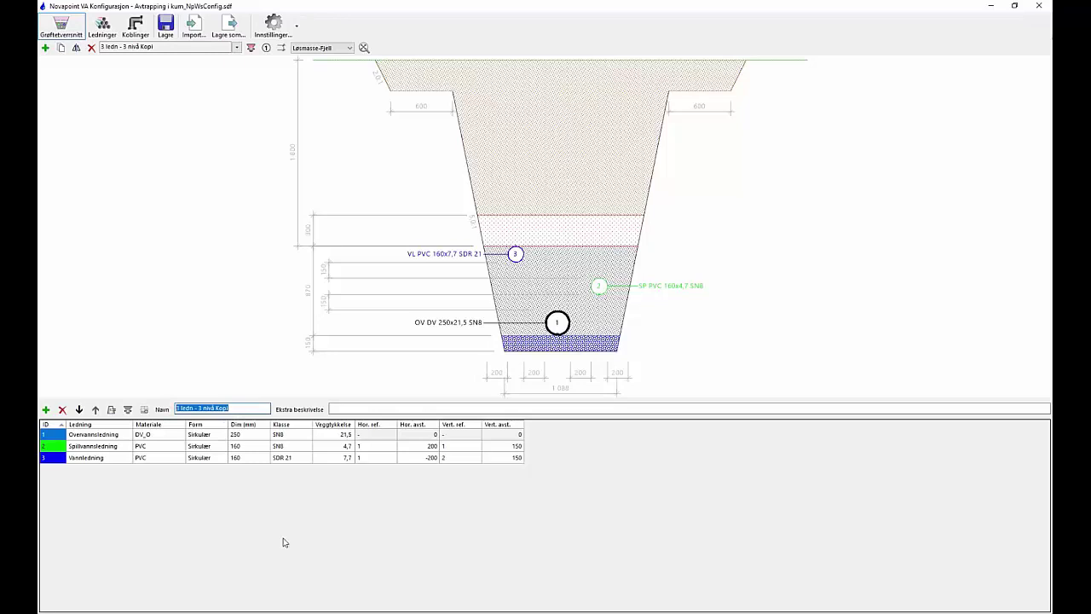
pyautogui.write('Avtrapping')
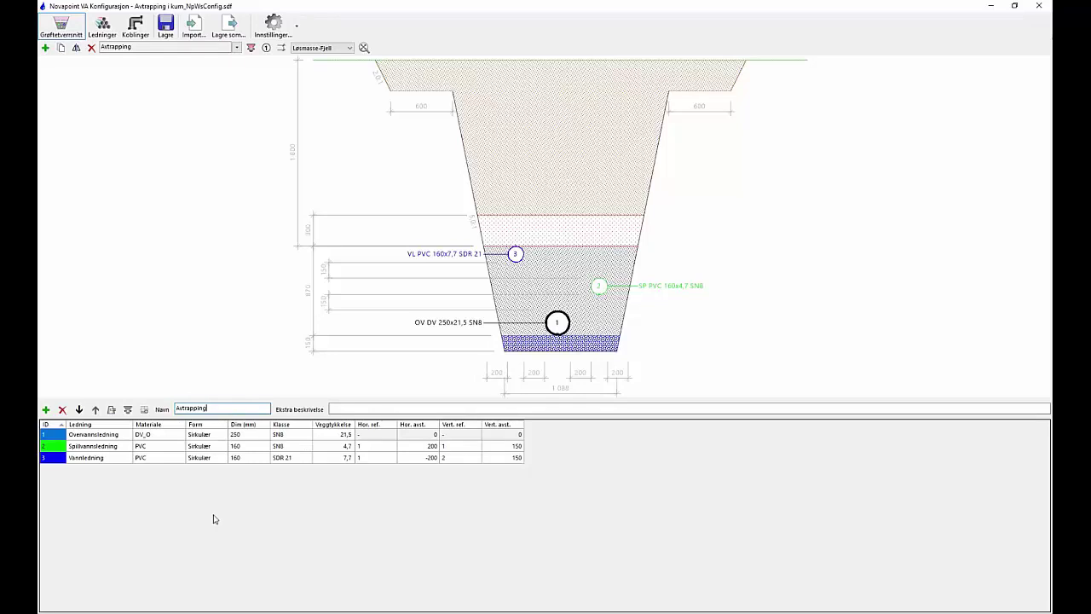
# - Show Avtrapping's couplings and give the Overvannsledning start/end manhole dimension 1200x90 and a circular lid of type SJK 10
pyautogui.click(110, 410)
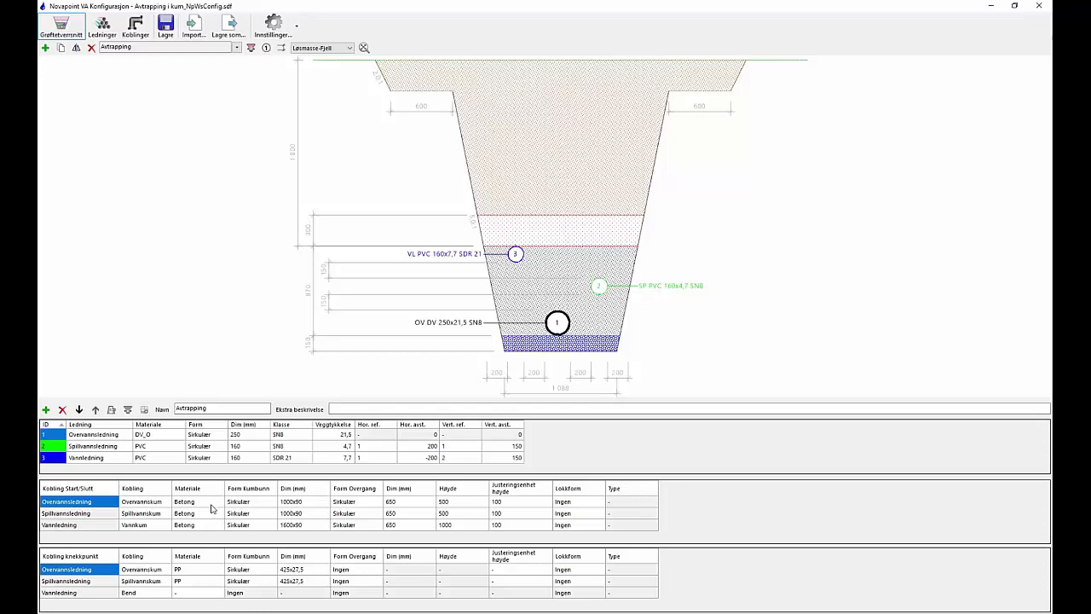
pyautogui.click(291, 505)
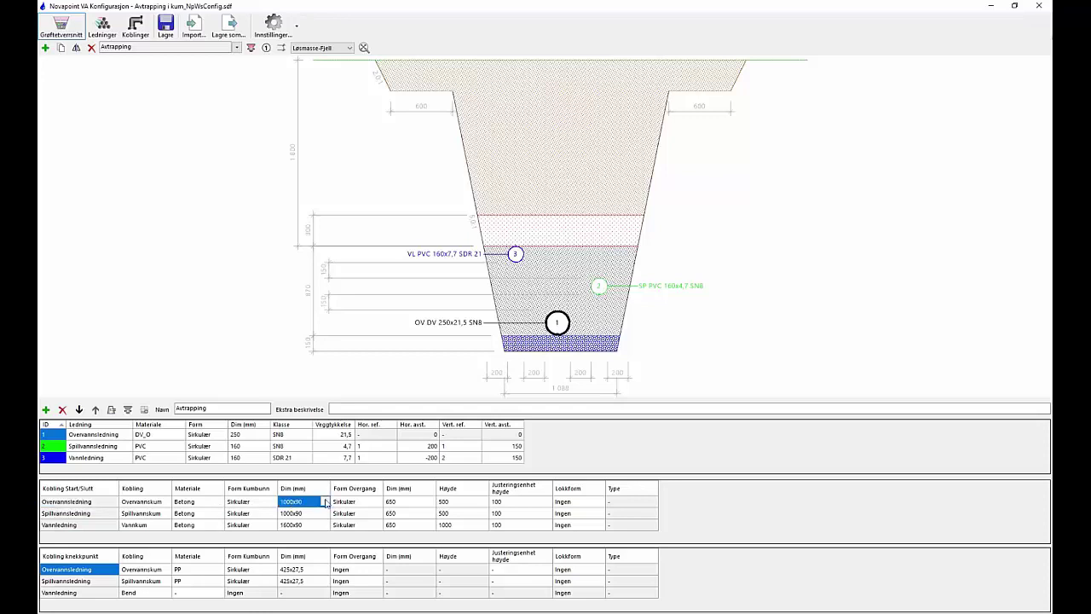
pyautogui.click(326, 502)
pyautogui.click(281, 522)
pyautogui.click(566, 501)
pyautogui.click(600, 501)
pyautogui.click(575, 516)
pyautogui.click(648, 501)
pyautogui.click(652, 501)
pyautogui.click(631, 523)
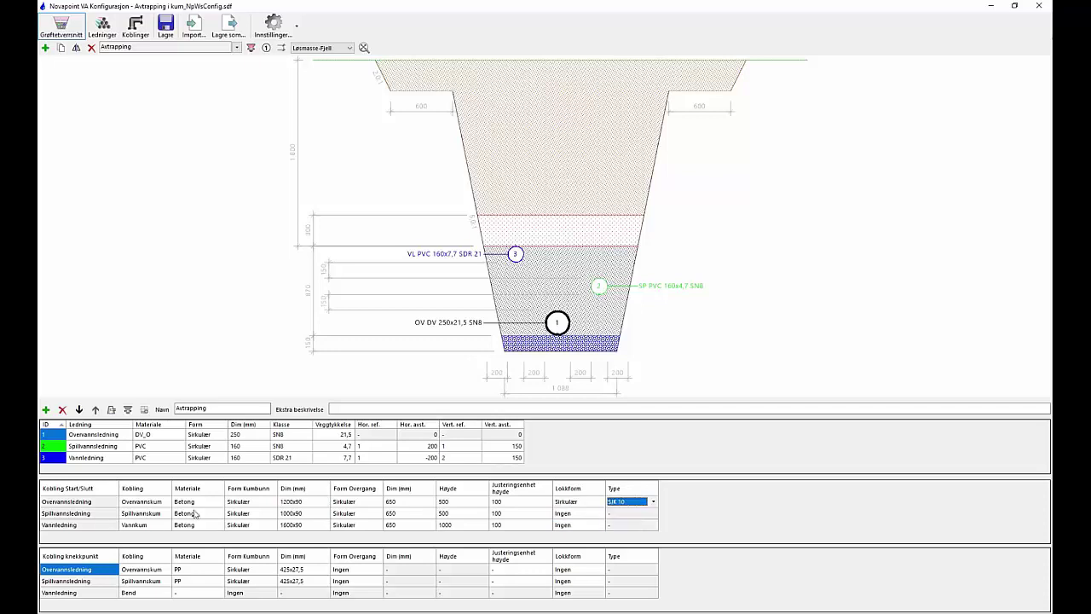
# - Give Avtrapping's Spillvannsledning start/end manhole dimension 1200x90 and a circular lid of type SJK 10
pyautogui.click(324, 513)
pyautogui.click(326, 515)
pyautogui.click(302, 554)
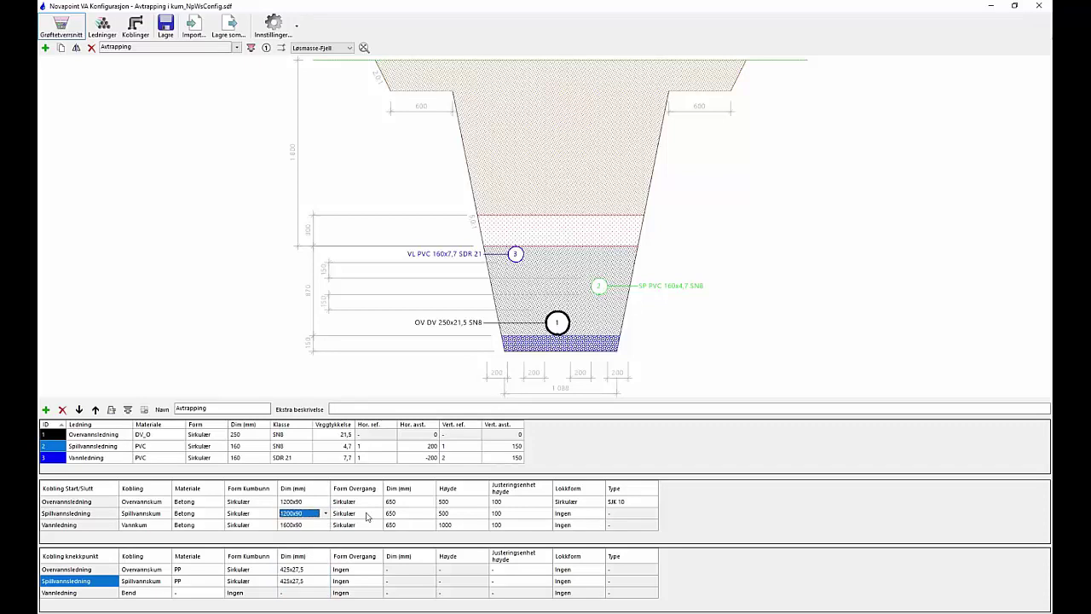
pyautogui.click(405, 513)
pyautogui.click(467, 514)
pyautogui.click(569, 520)
pyautogui.click(600, 513)
pyautogui.click(588, 530)
pyautogui.click(630, 513)
pyautogui.click(653, 514)
pyautogui.click(629, 527)
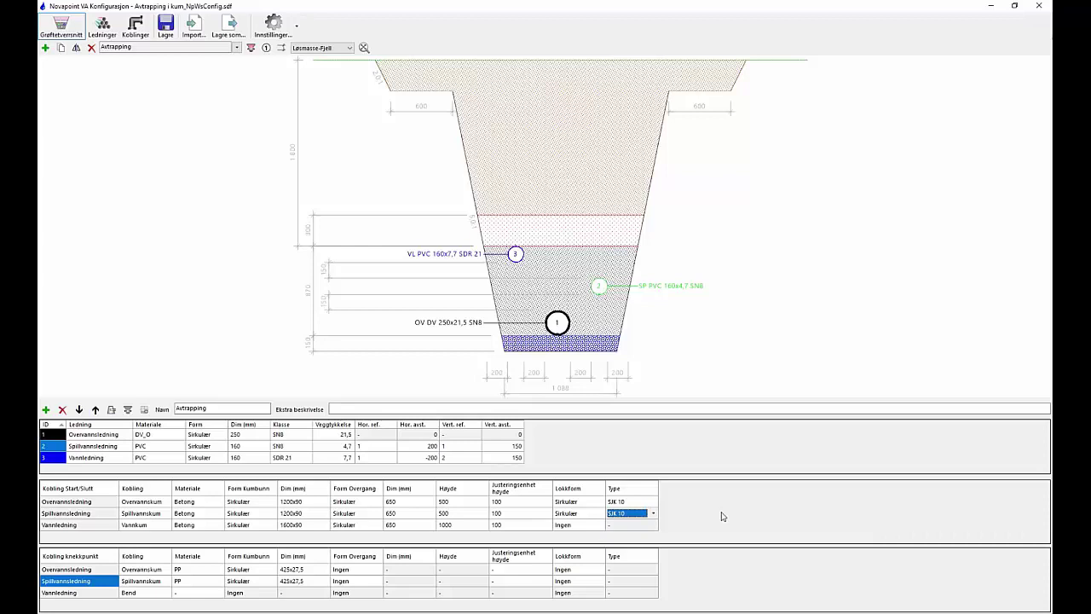
# - Set the material of Overvannsledning's break-point manhole to Betong and open its base dimension for editing
pyautogui.click(162, 570)
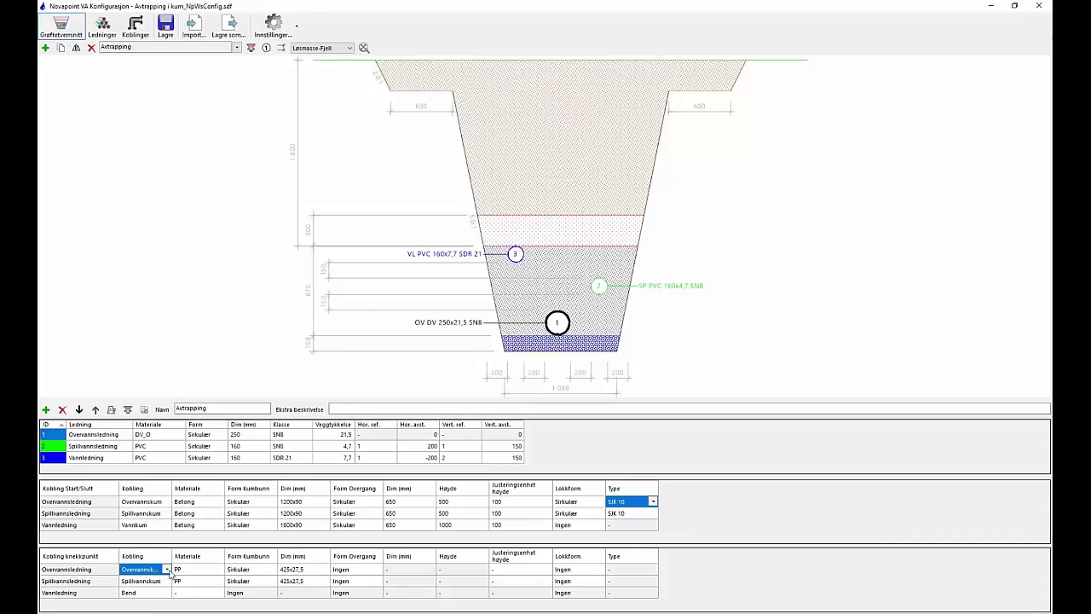
pyautogui.click(216, 571)
pyautogui.click(220, 571)
pyautogui.click(190, 582)
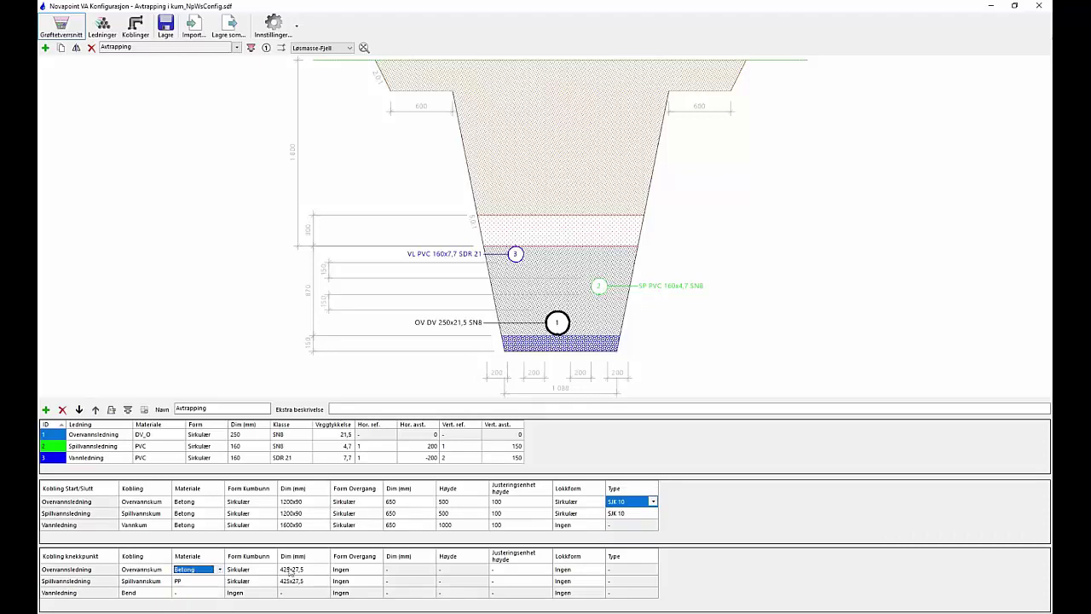
pyautogui.click(323, 569)
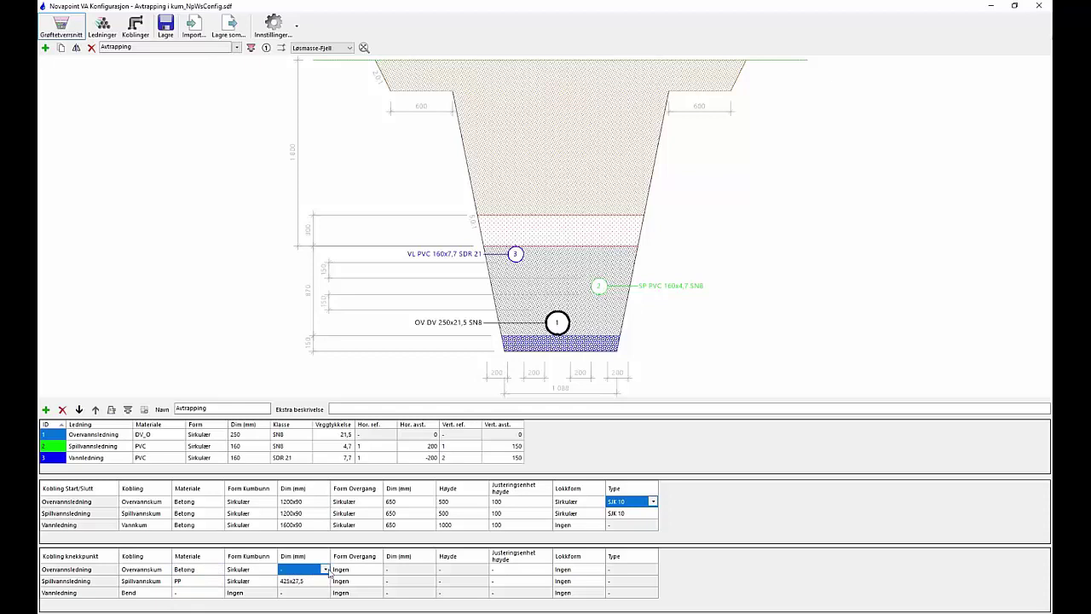